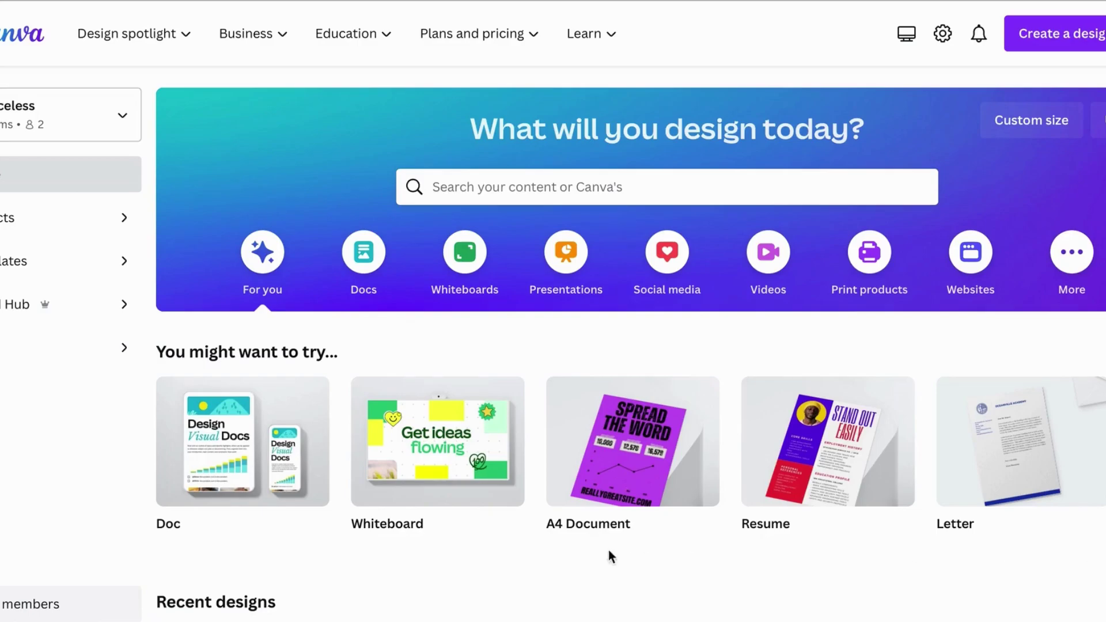
Create a new blank Doc and open a Magic Write prompt on its first line
mouse_move(244, 472)
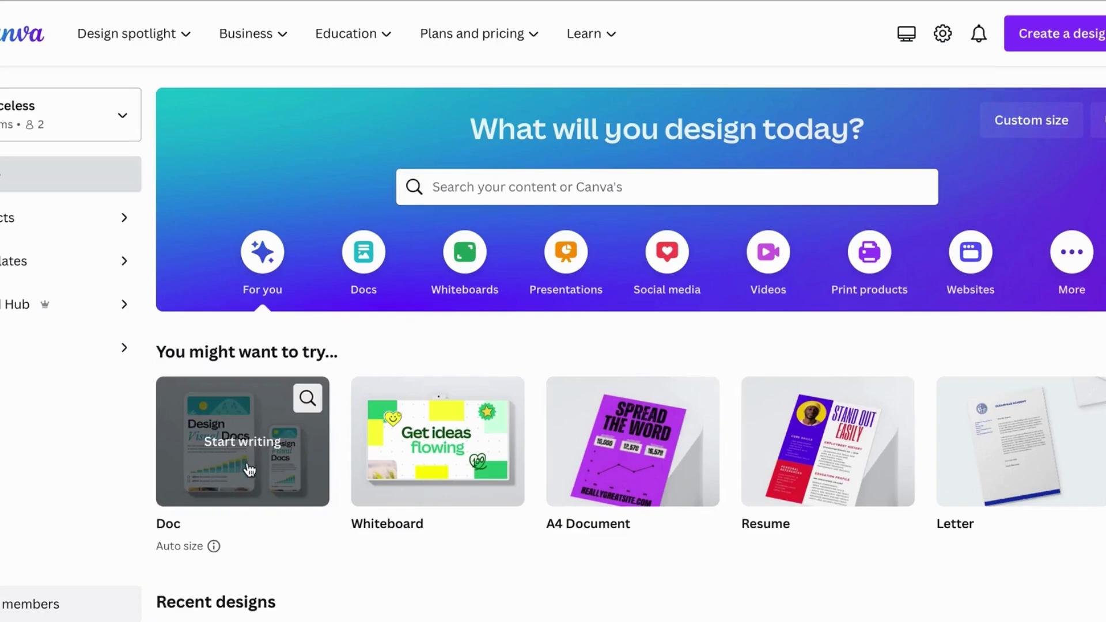
left_click(247, 462)
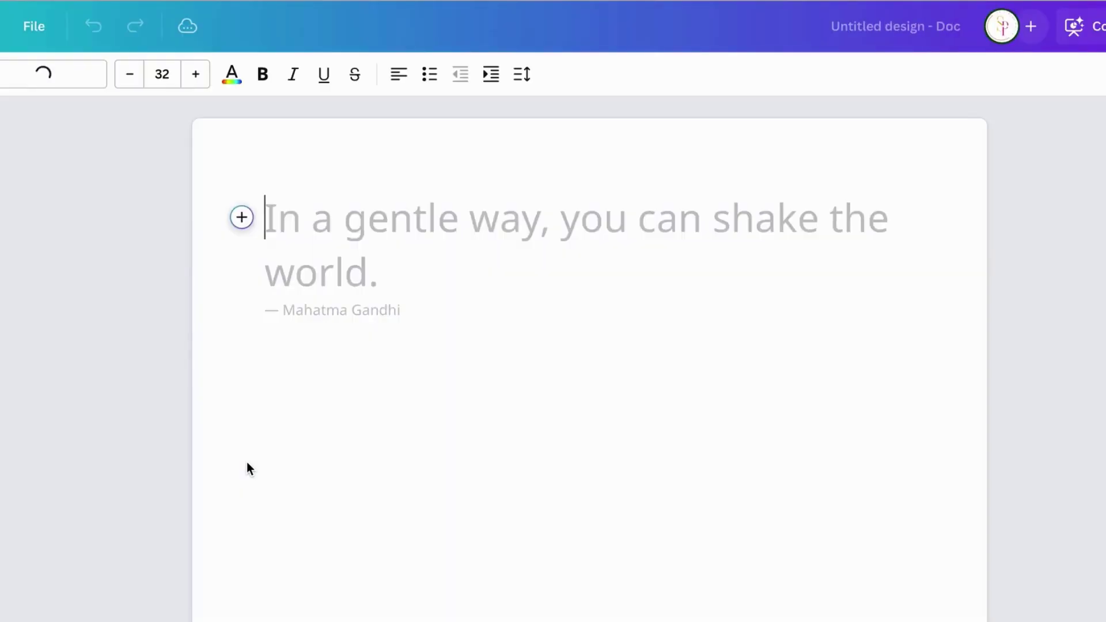
left_click(242, 218)
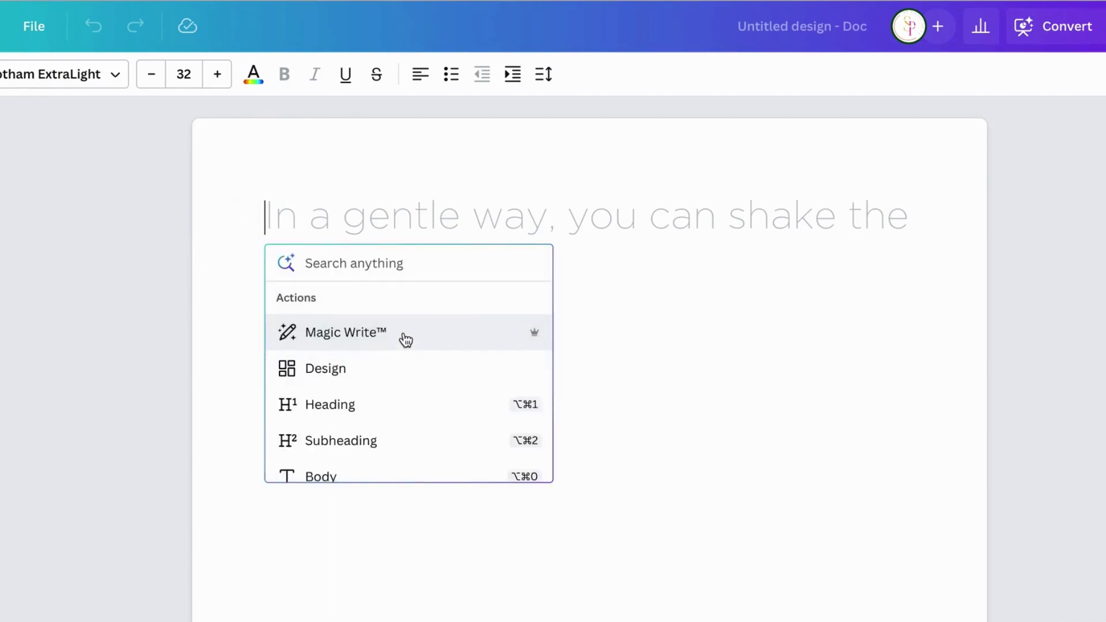
left_click(475, 335)
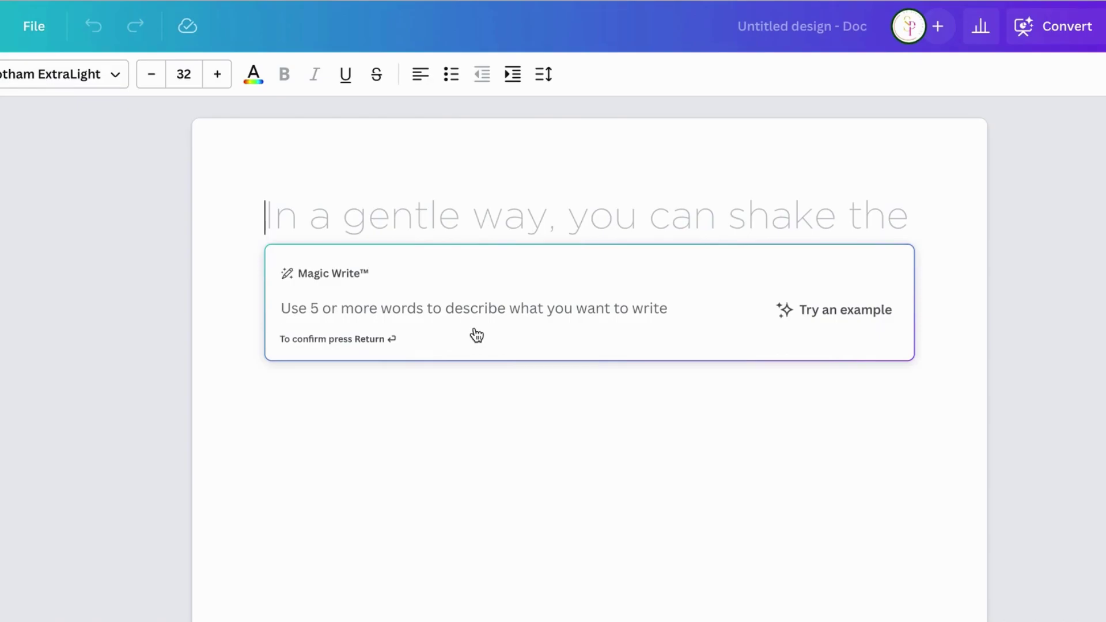
Generate text with Magic Write from the prompt "Write a detailed business plan for a vending machine company"
type("Write ")
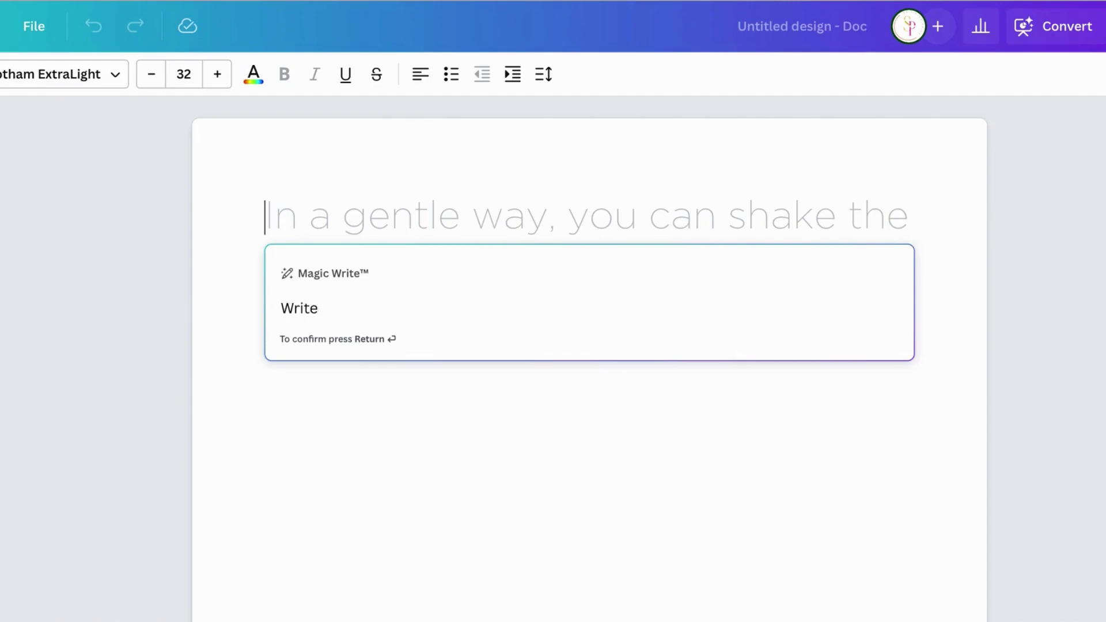
type("a detailed busine")
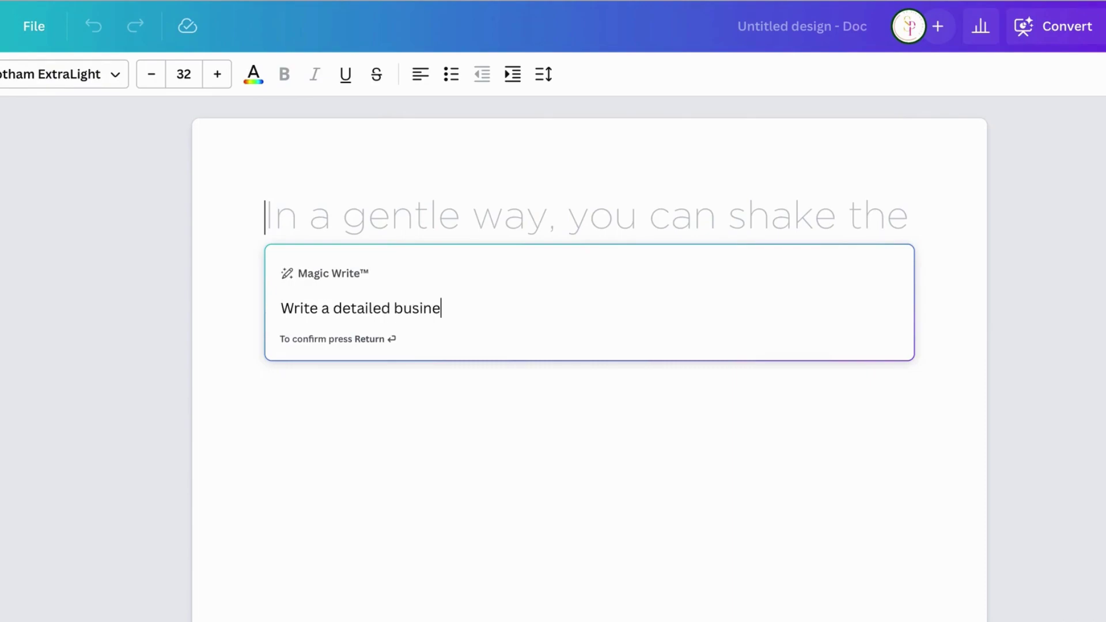
type("ss plan for a ven")
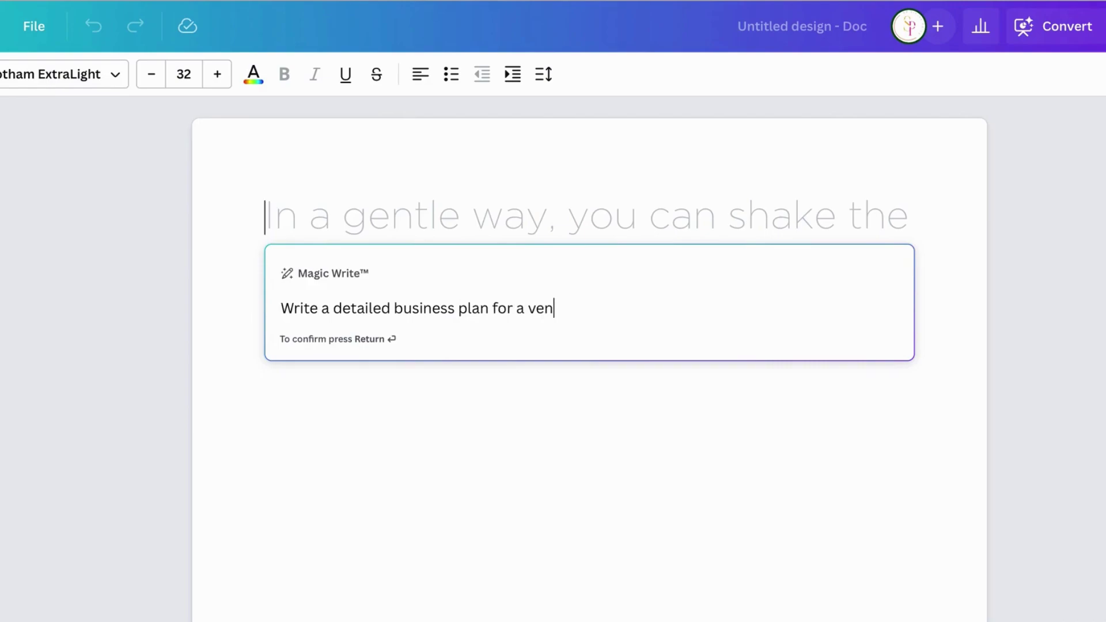
type("ding machine ")
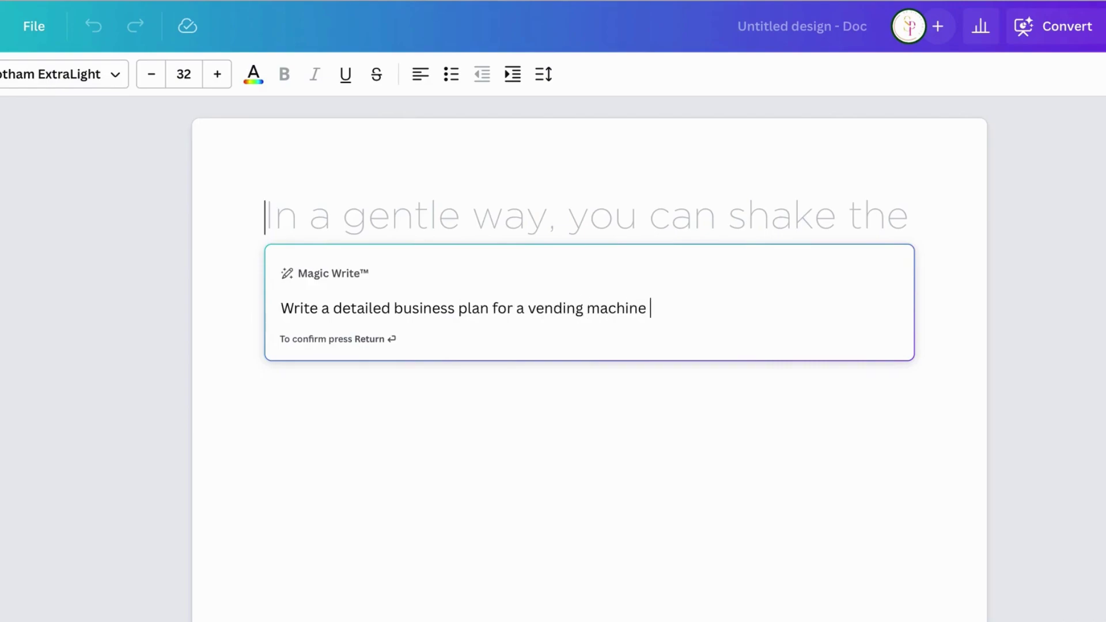
type("company")
key("Return")
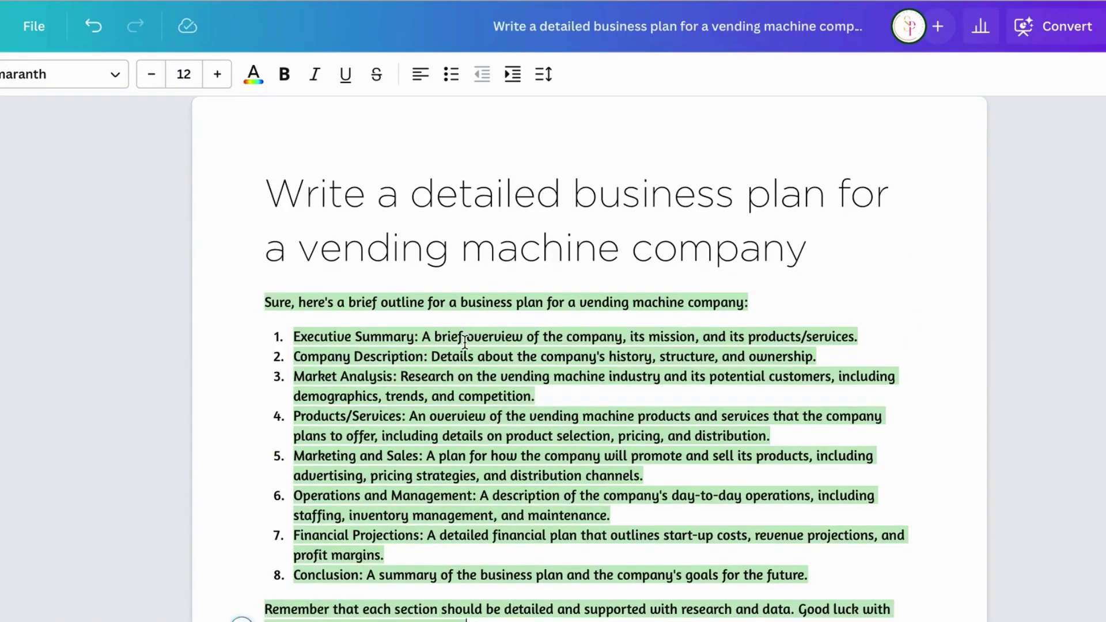
Insert an empty, unnumbered line below the Executive Summary item of the generated outline
left_click(464, 343)
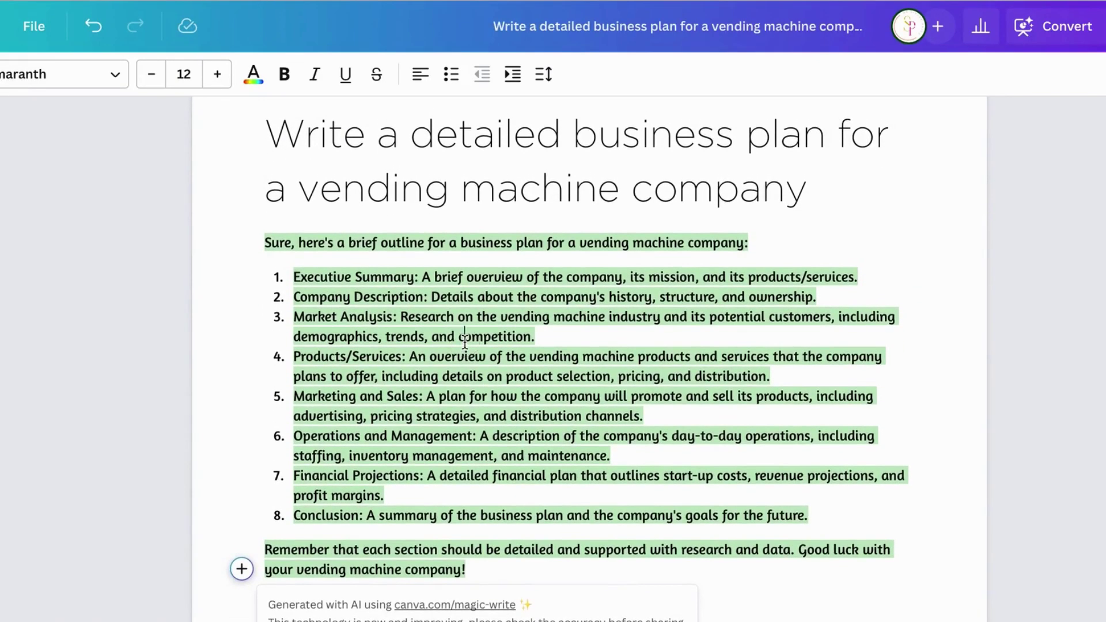
scroll(465, 343, "up", 1)
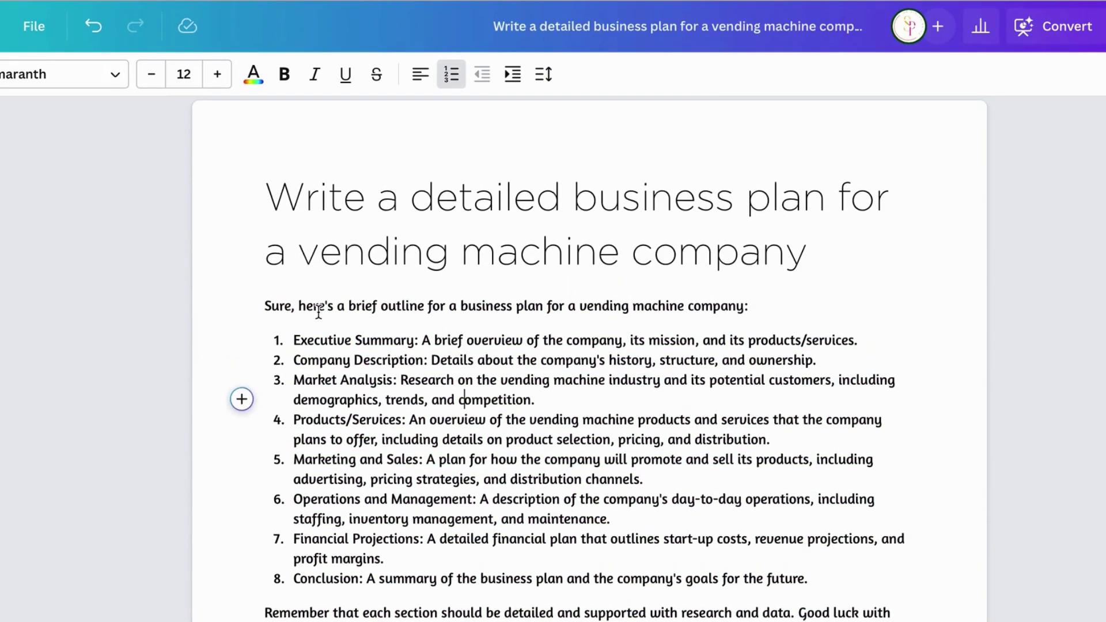
scroll(318, 312, "down", 1)
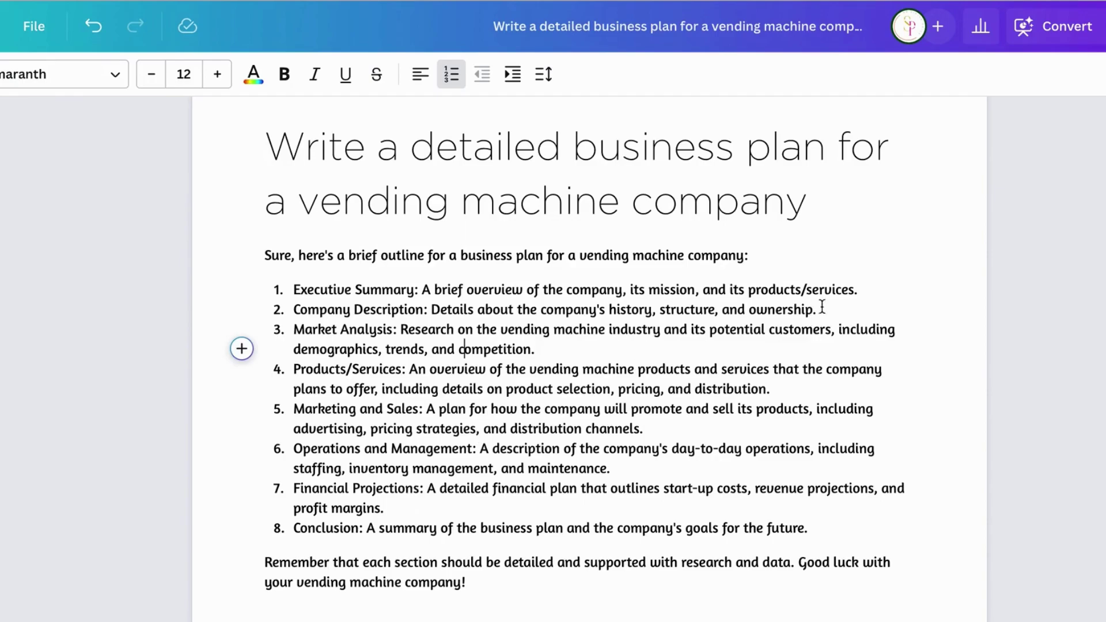
left_click(869, 289)
key("Return")
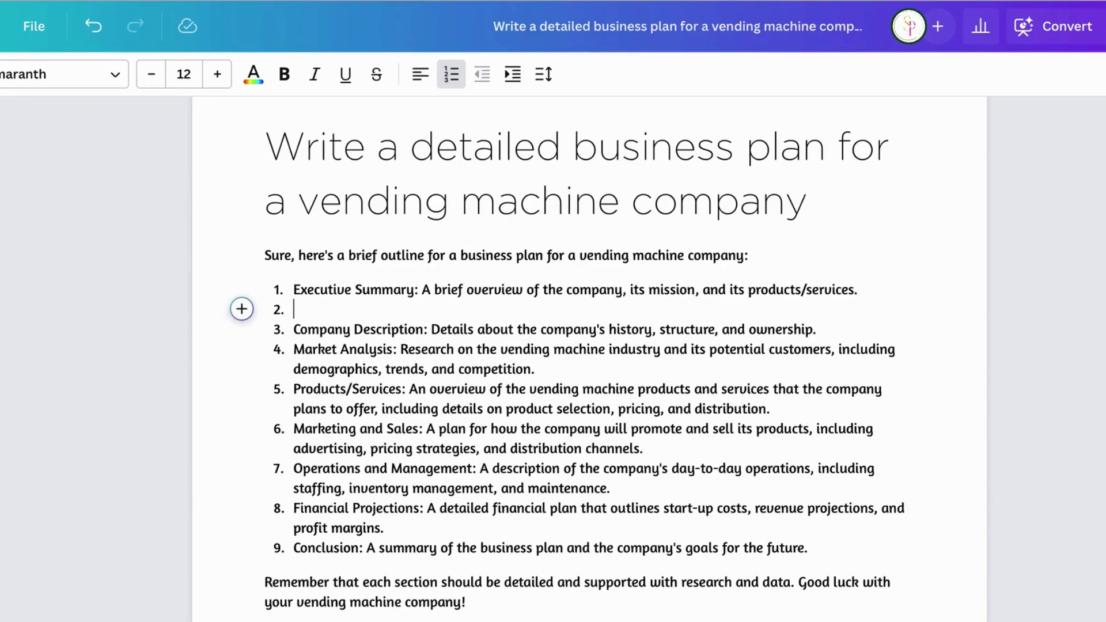
key("Return")
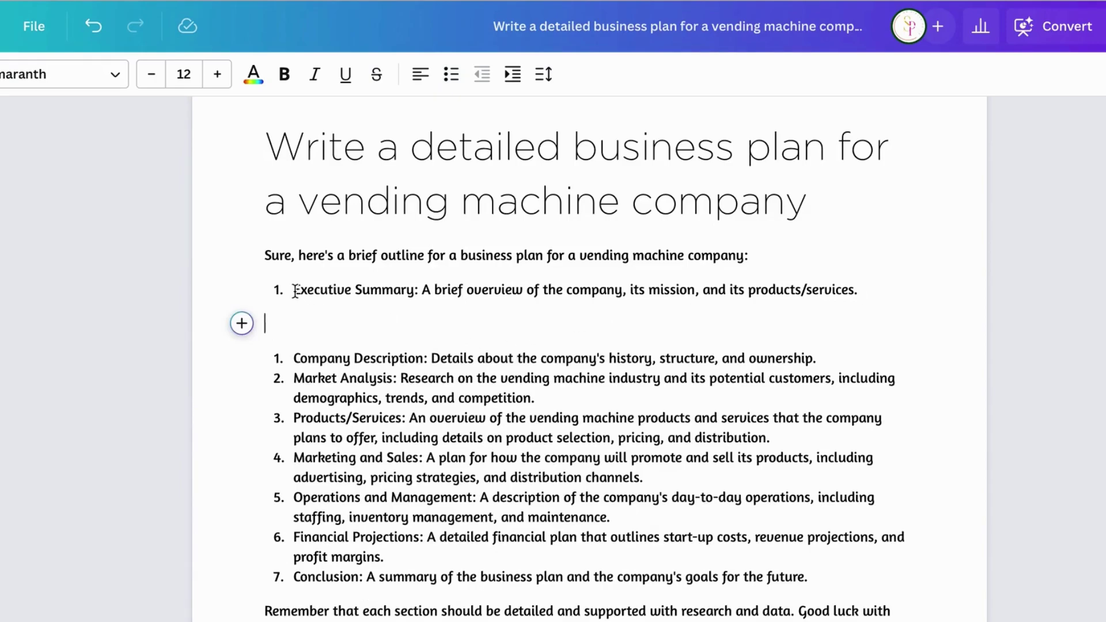
Expand the Executive Summary item's full text with Magic Write
left_click(422, 291)
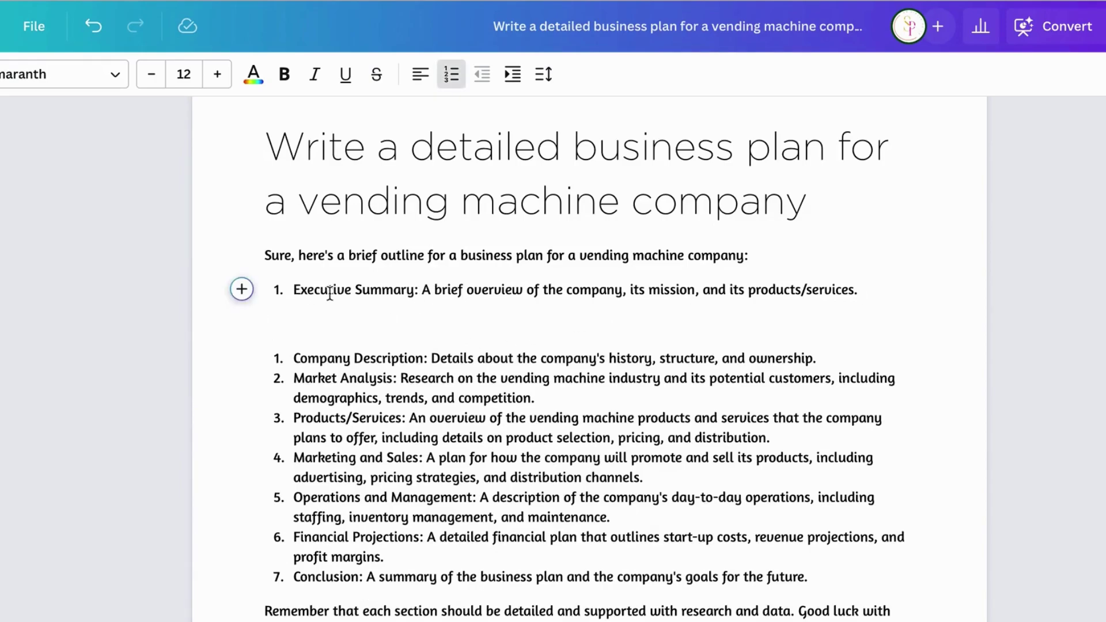
left_click_drag(295, 290, 909, 289)
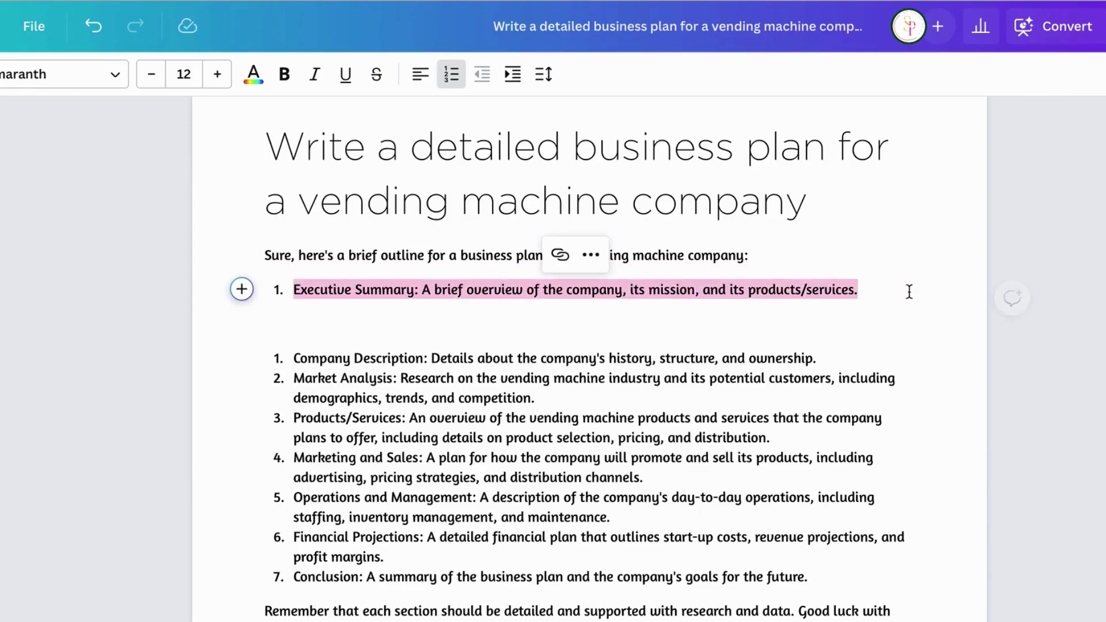
left_click(242, 290)
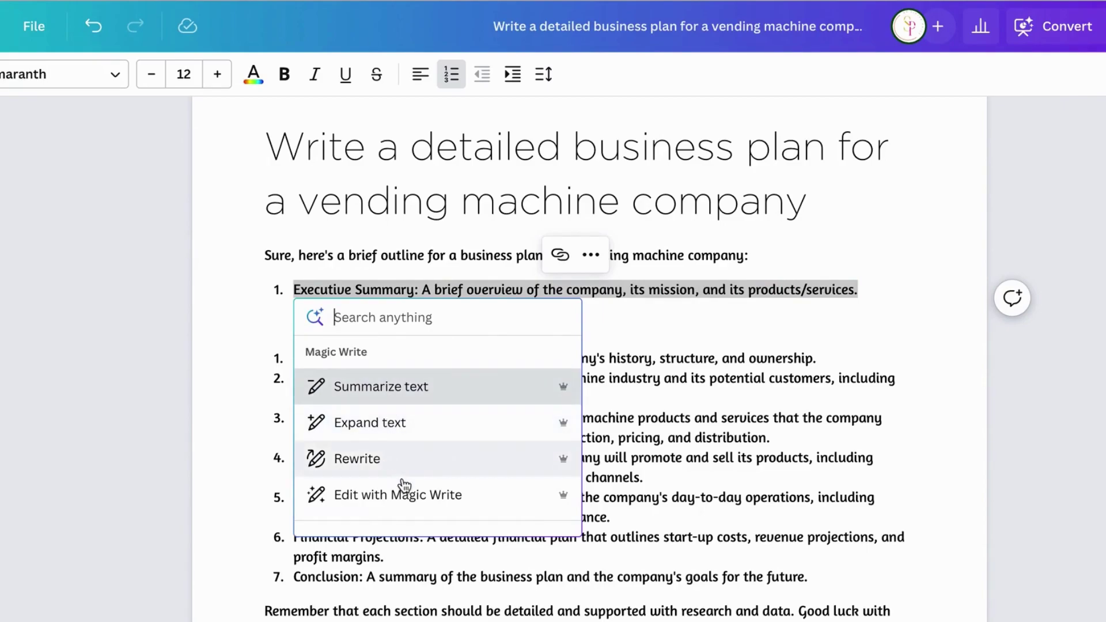
left_click(383, 425)
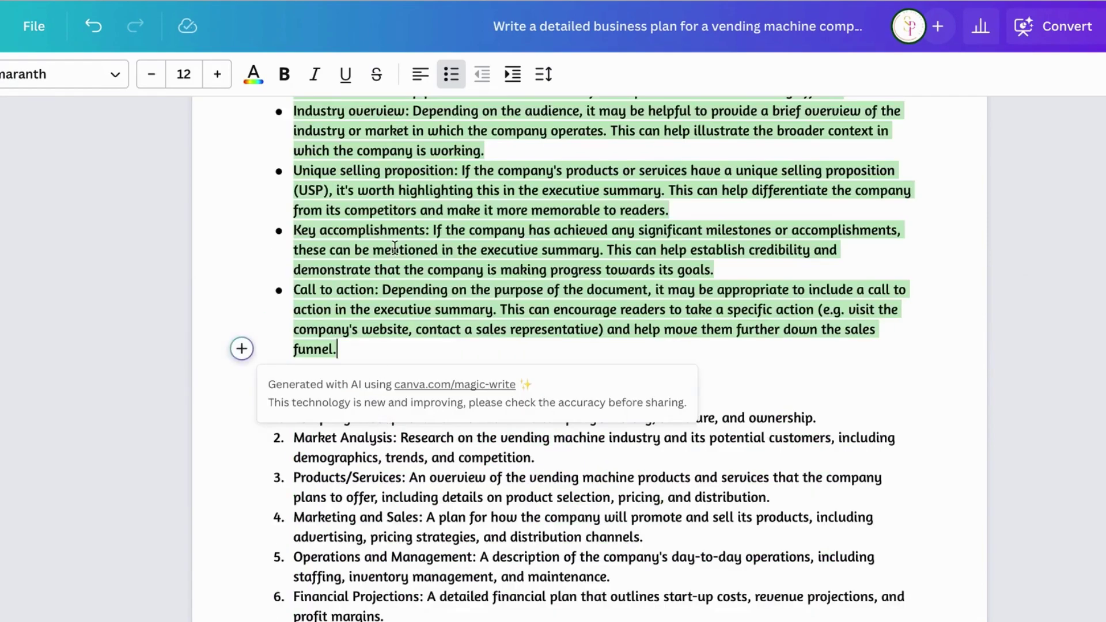
Review the expanded executive summary bullets from Mission statement through Call to action
left_click(395, 248)
scroll(395, 247, "up", 3)
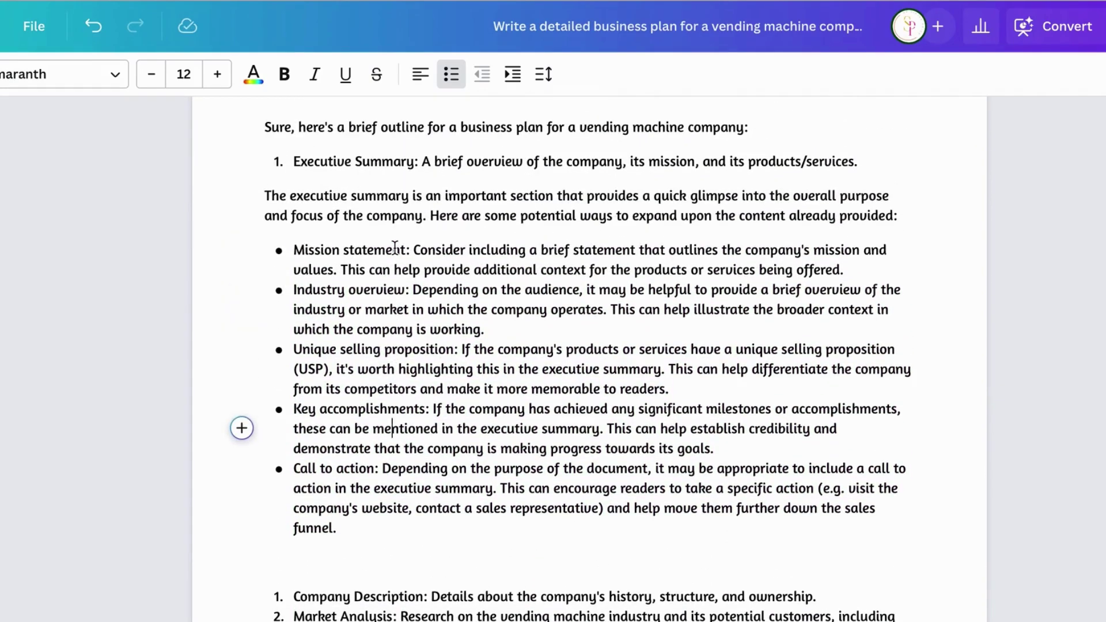
scroll(379, 507, "up", 1)
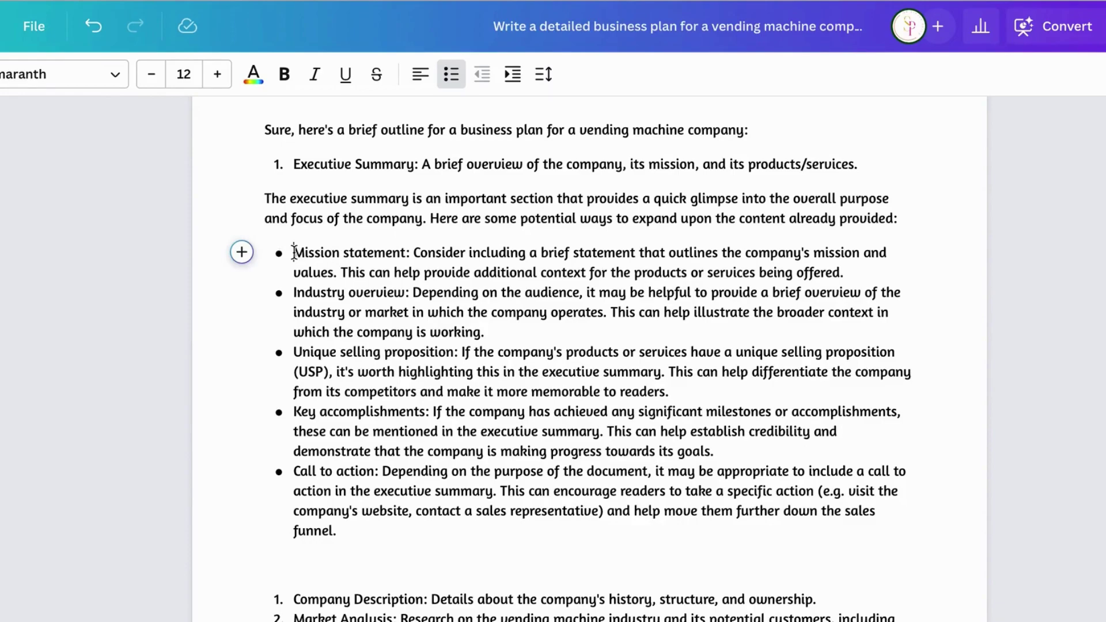
left_click(293, 295)
left_click(293, 352)
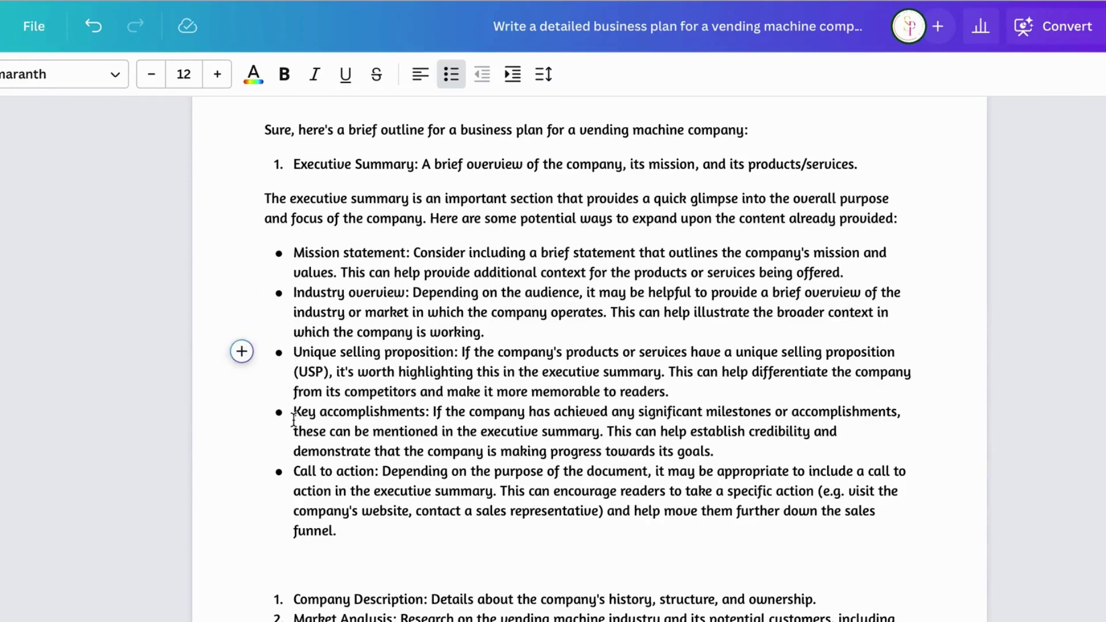
left_click(293, 471)
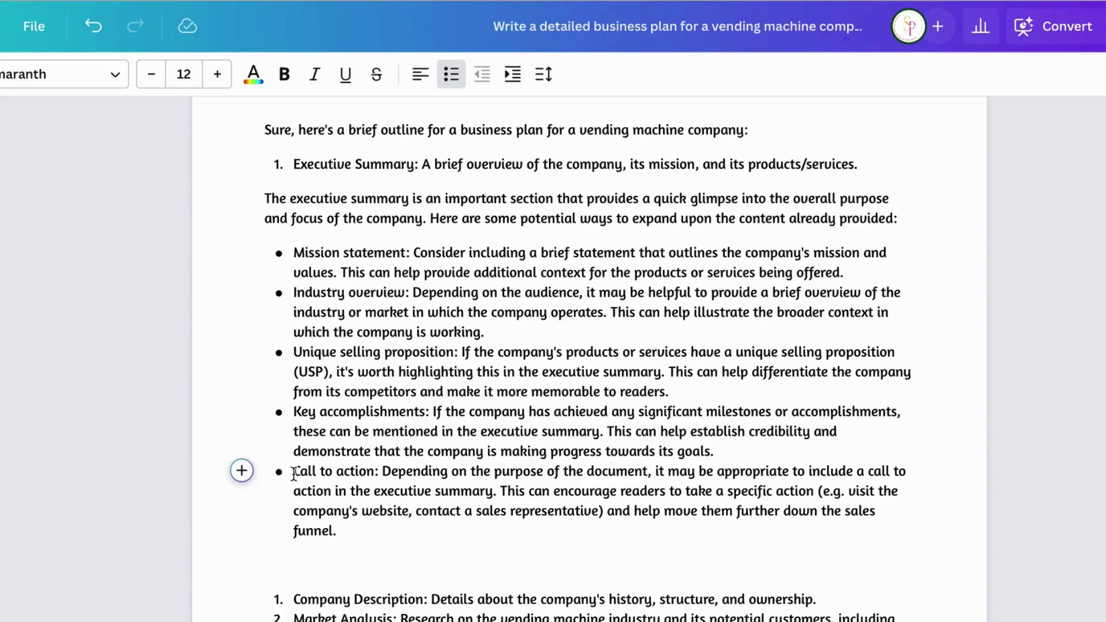
scroll(294, 474, "up", 1)
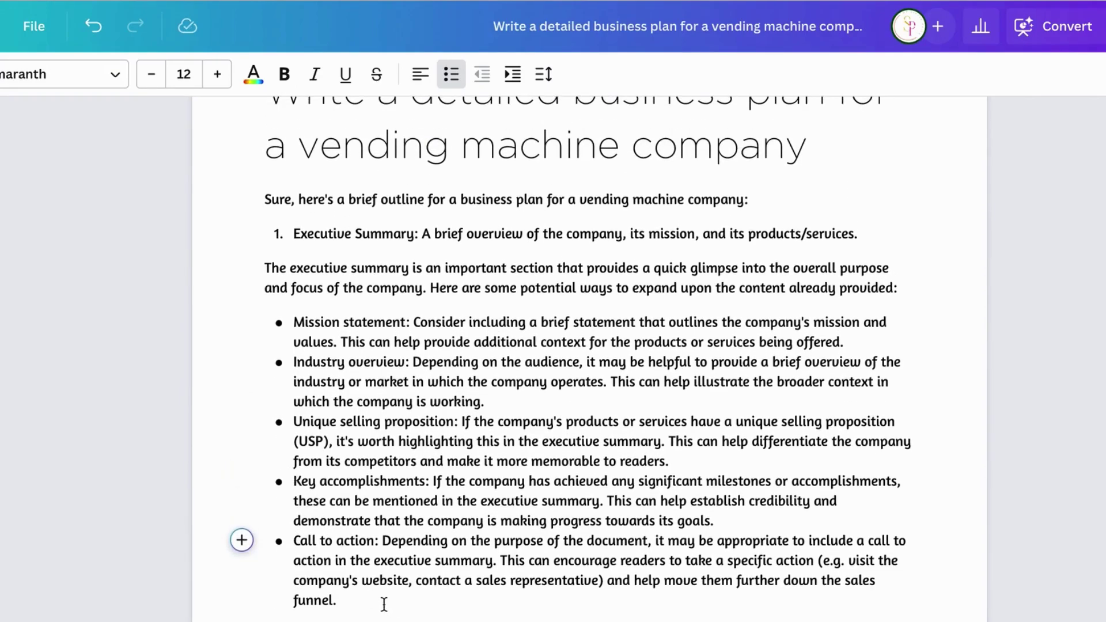
Try adding an empty, unbulleted line below the Mission statement bullet
left_click(869, 337)
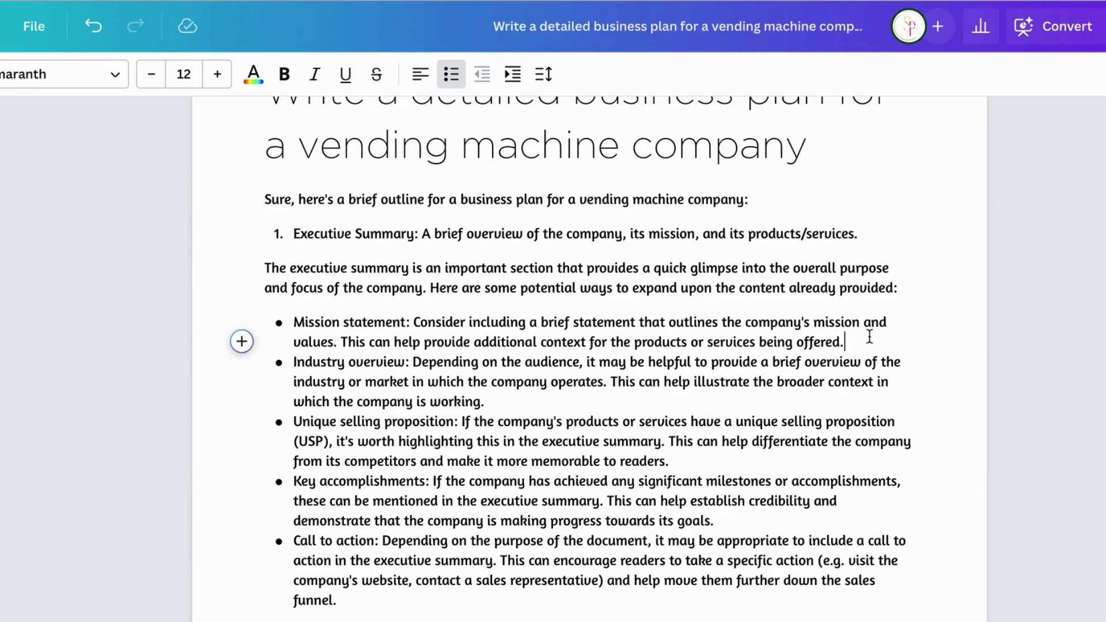
key("Return")
key("Return")
key("BackSpace")
key("Return")
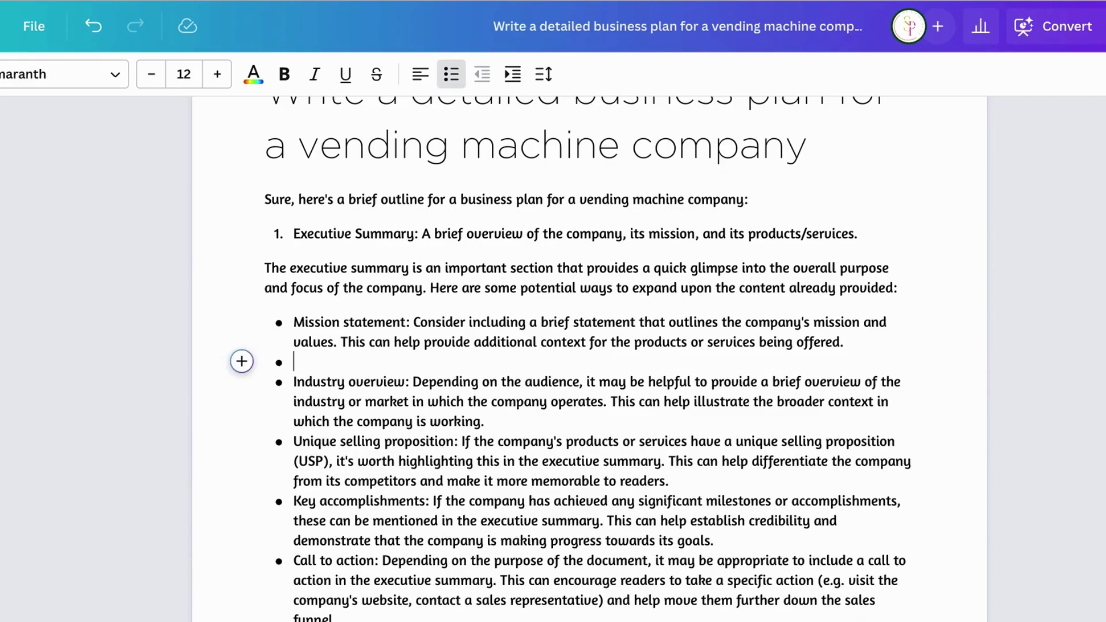
key("Return")
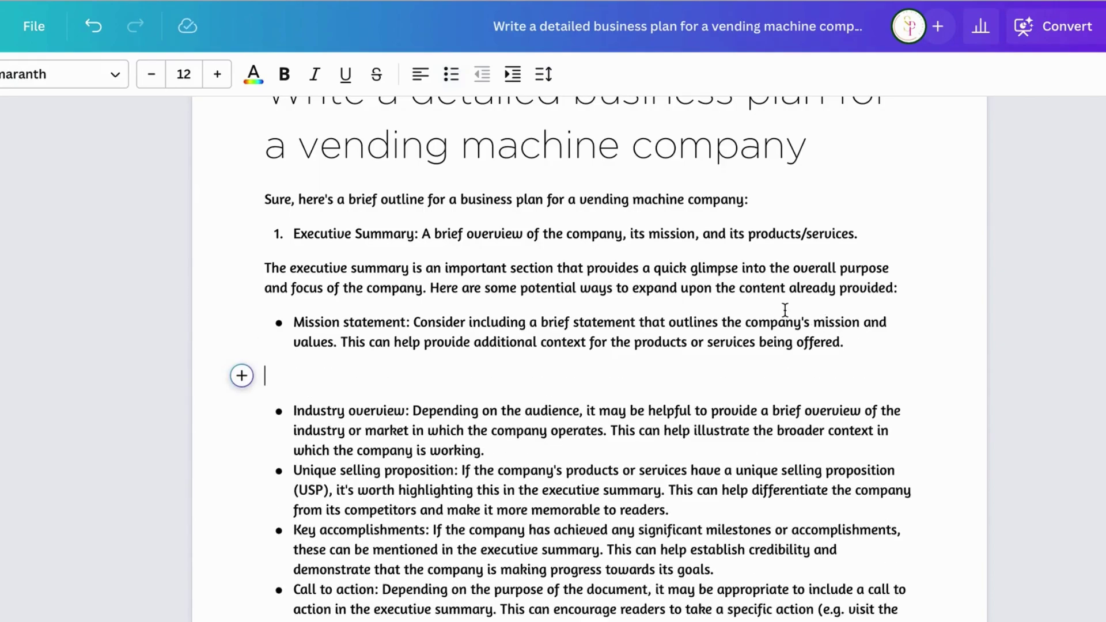
Look over the Company Description item and remove the empty line below the Mission statement bullet
scroll(785, 310, "up", 2)
scroll(784, 310, "down", 3)
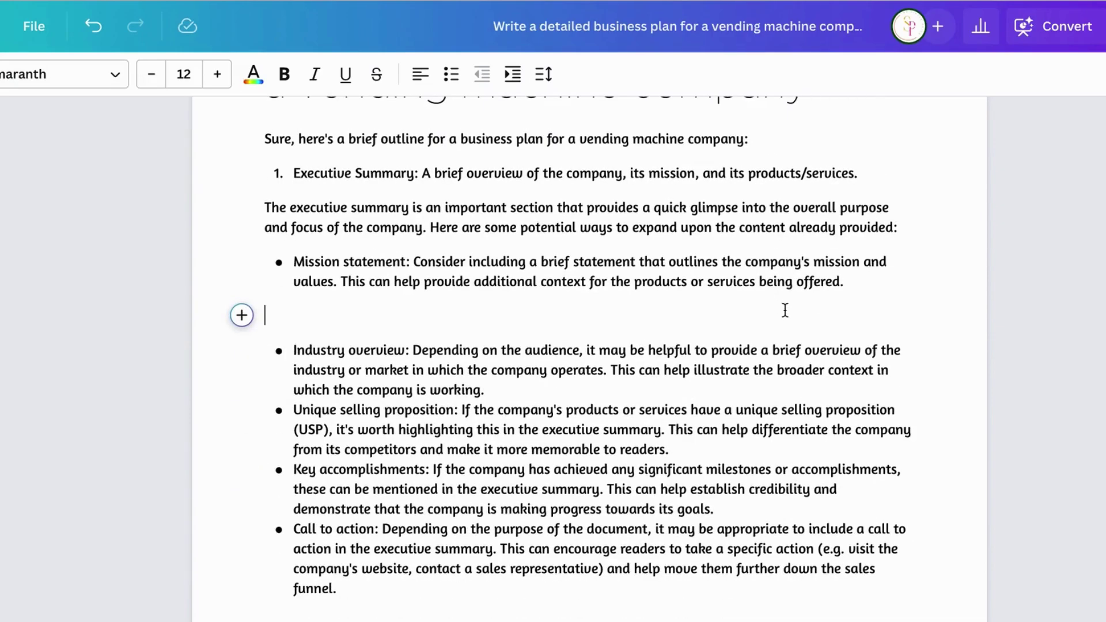
scroll(784, 310, "down", 5)
left_click(287, 293)
left_click_drag(287, 293, 635, 296)
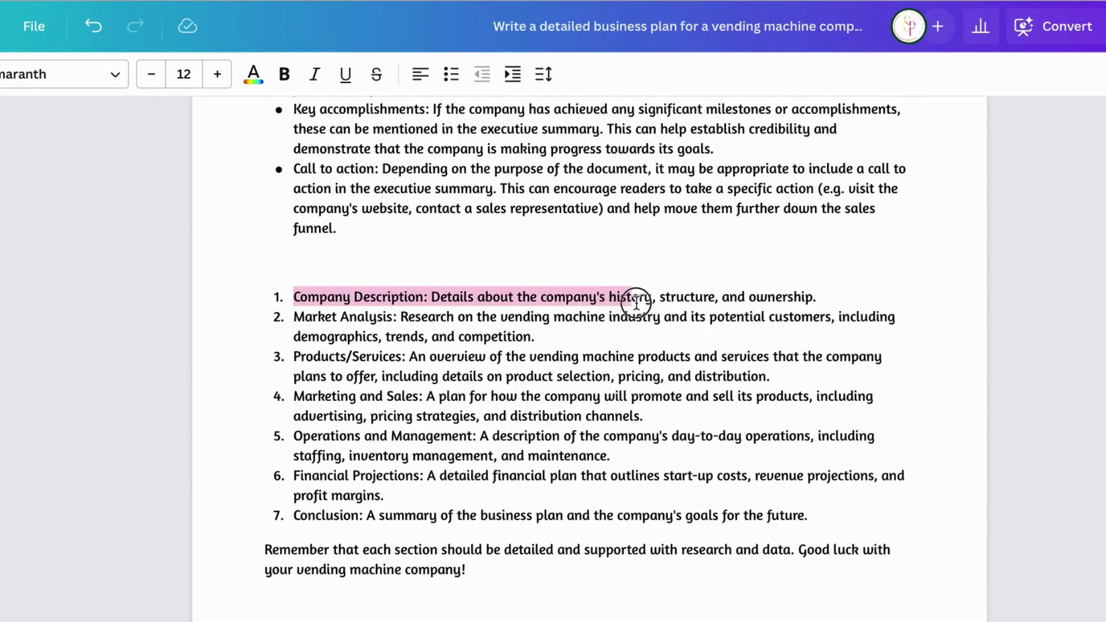
scroll(633, 299, "up", 8)
scroll(633, 302, "down", 3)
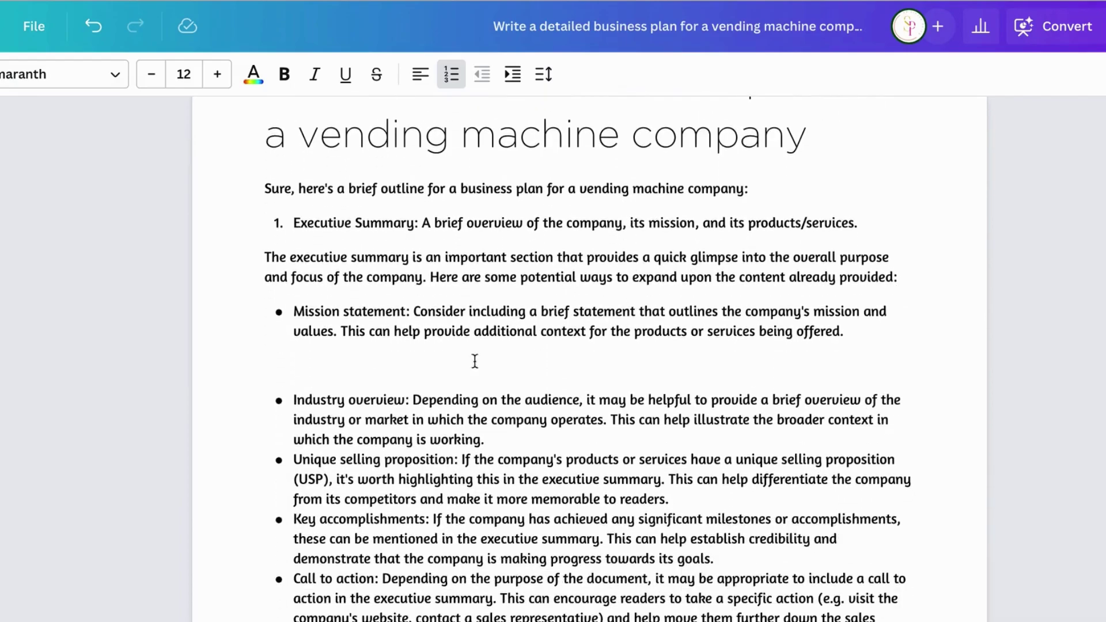
left_click(321, 368)
key("BackSpace")
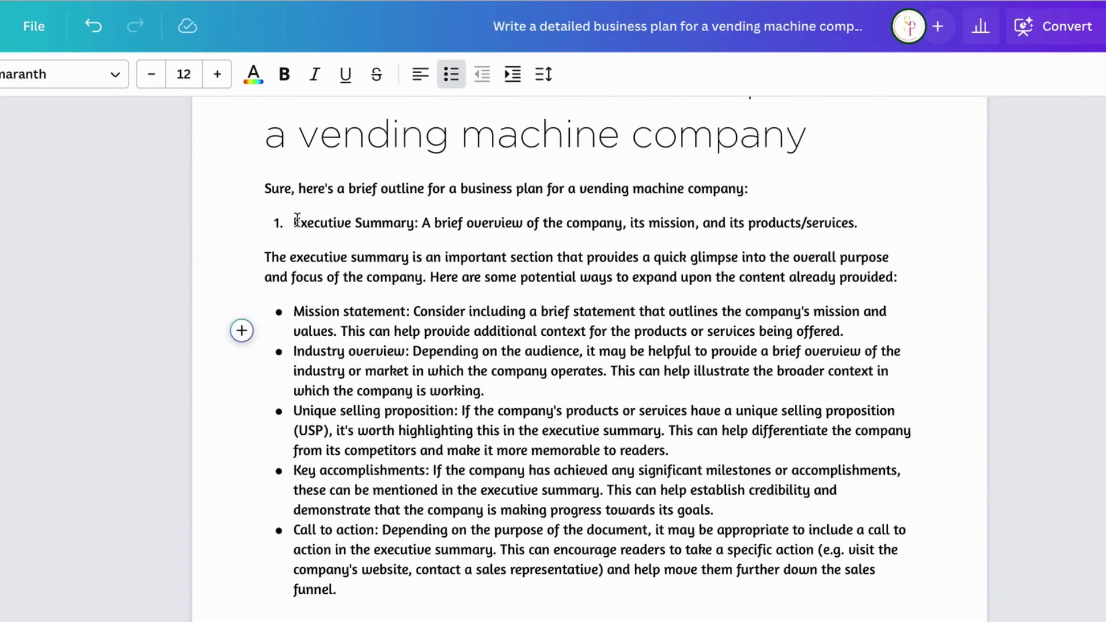
Rewrite the Executive Summary item's text with Magic Write
left_click_drag(293, 222, 975, 222)
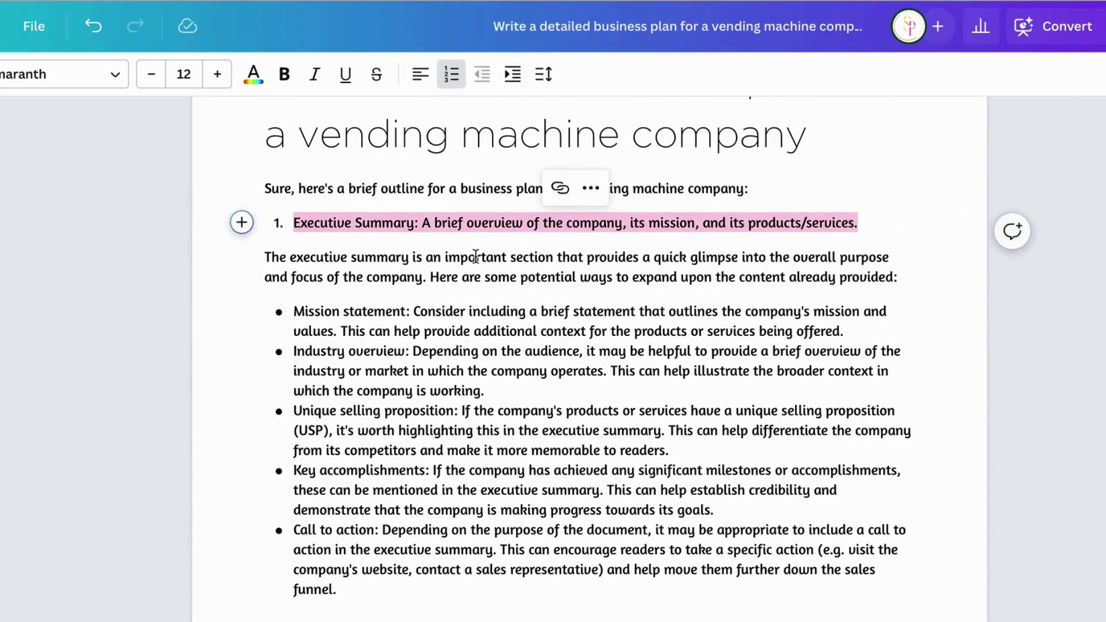
left_click(244, 226)
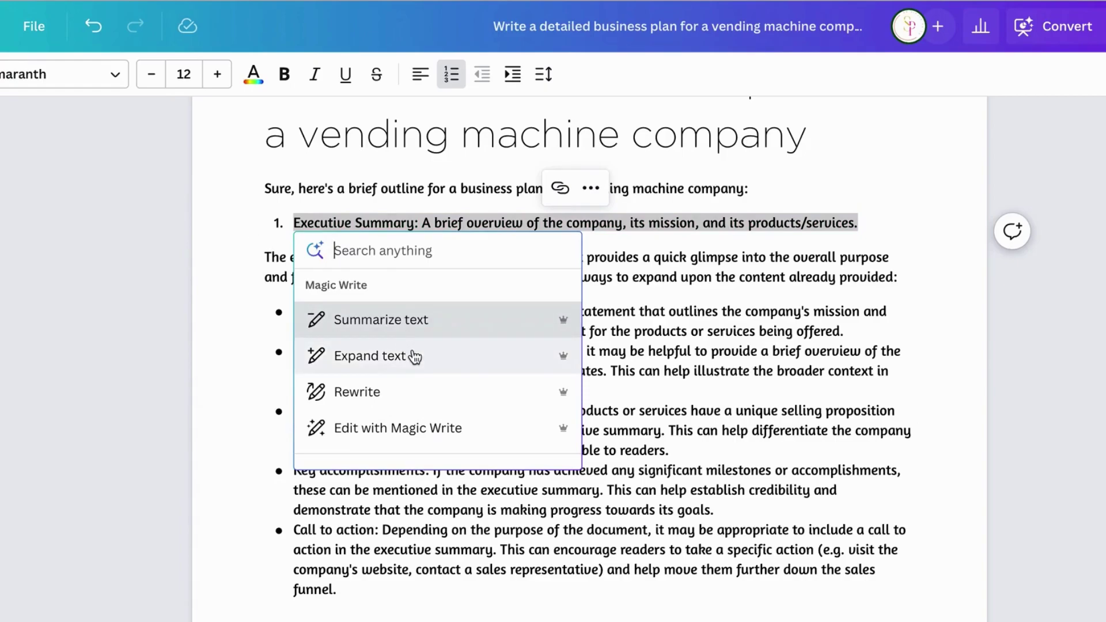
left_click(417, 399)
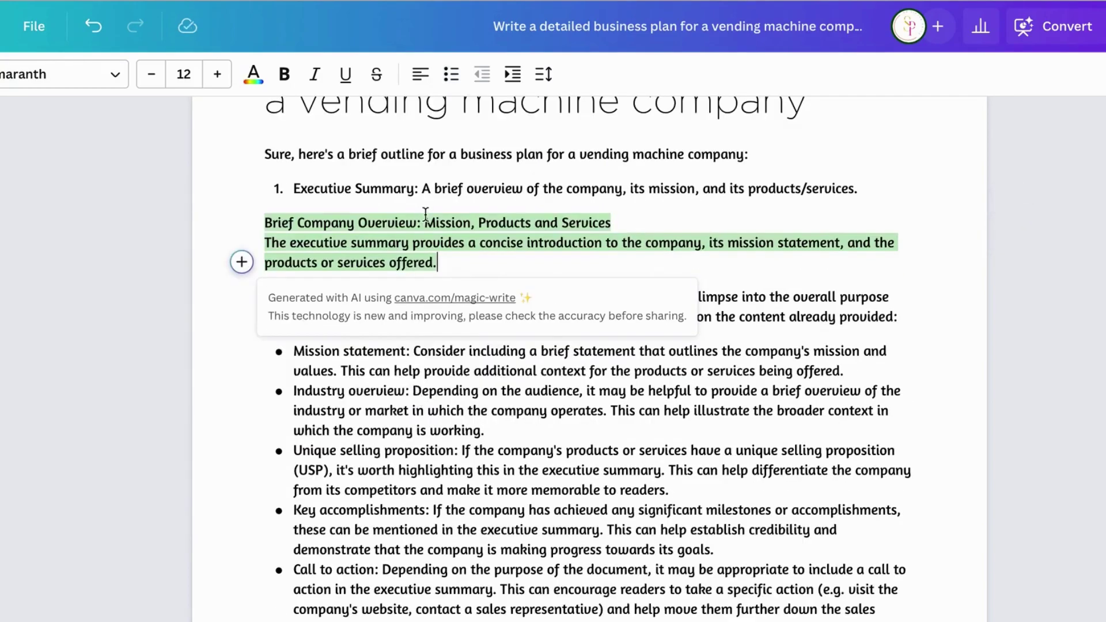
left_click(461, 248)
scroll(462, 248, "up", 3)
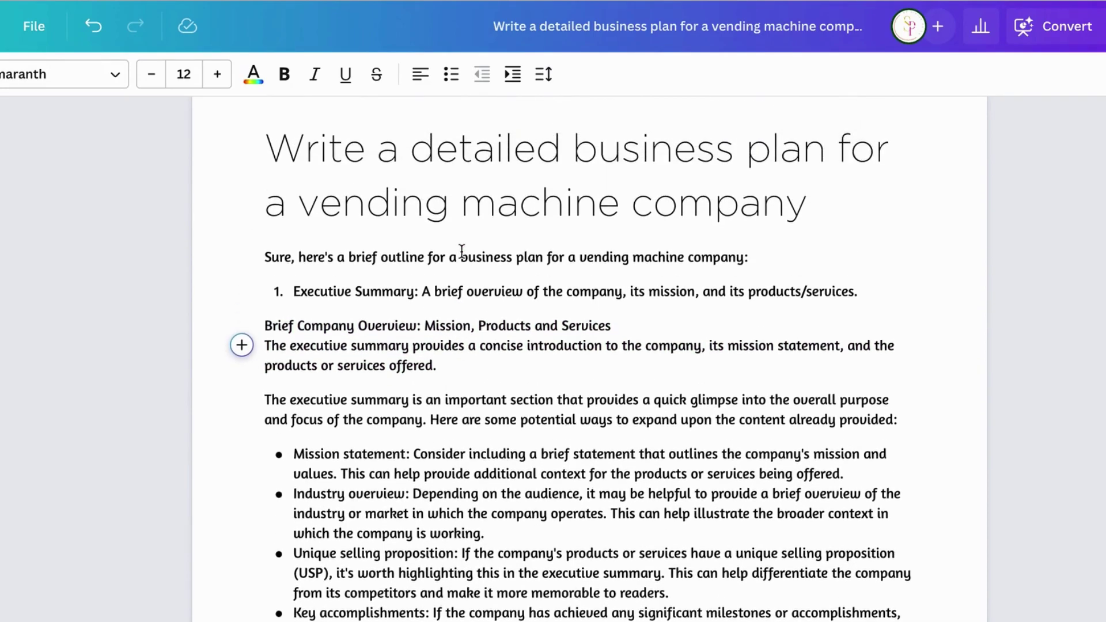
Add empty lines above the business plan heading at the start of the document, keeping the heading text whole
left_click(267, 161)
key("Return")
key("Right")
key("Return")
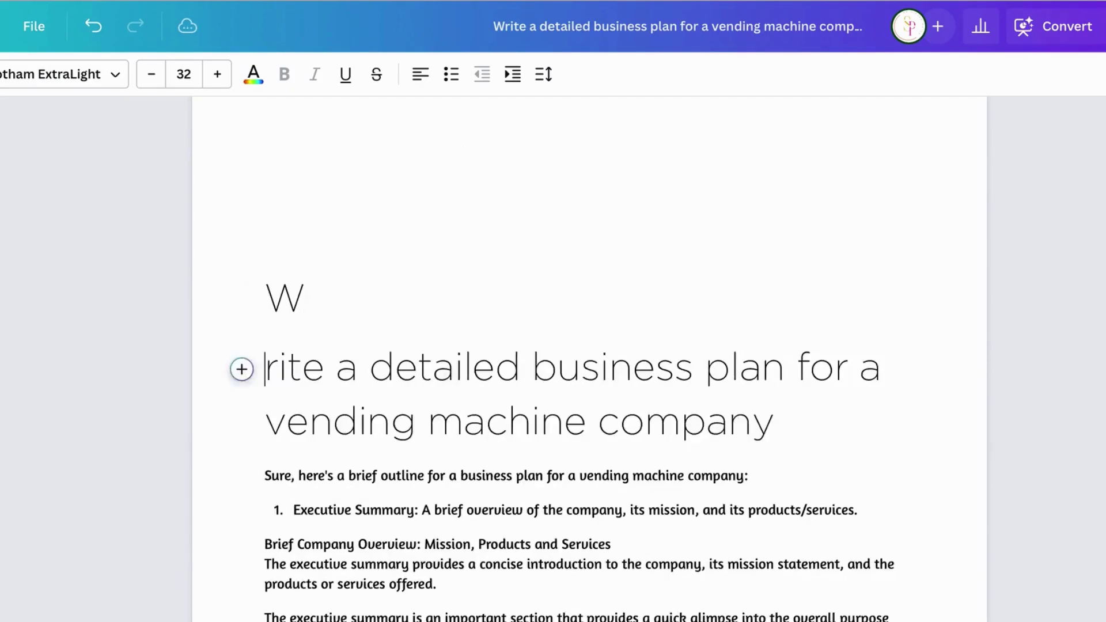
key("BackSpace")
left_click(264, 163)
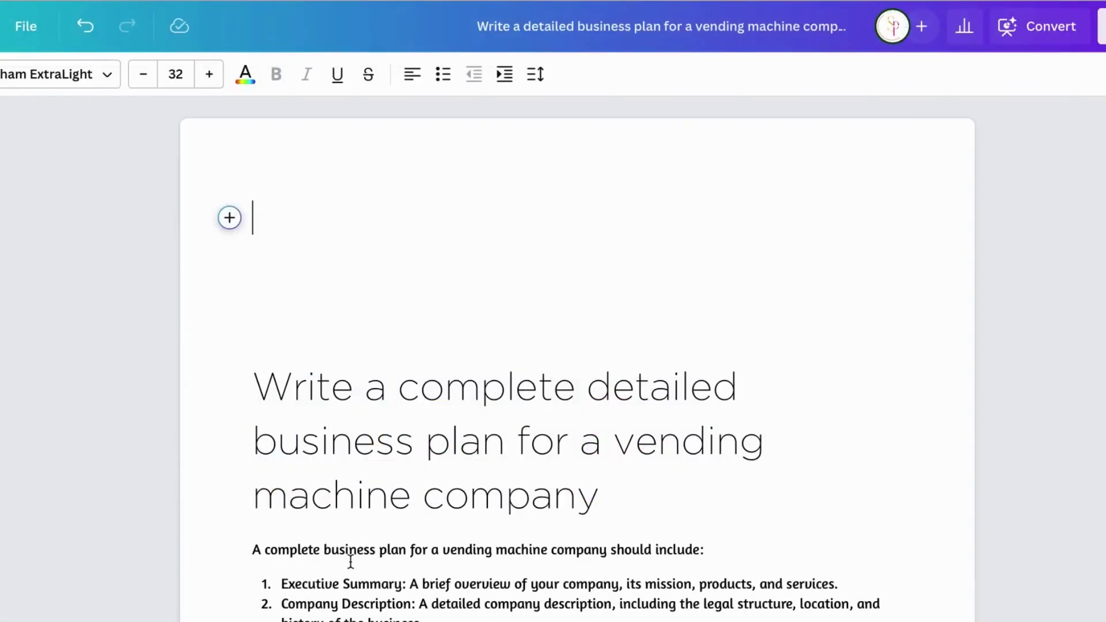
Copy the Executive Summary item from the outline and paste it as a Magic Write prompt on the empty line above the heading
scroll(351, 562, "down", 3)
scroll(350, 562, "down", 1)
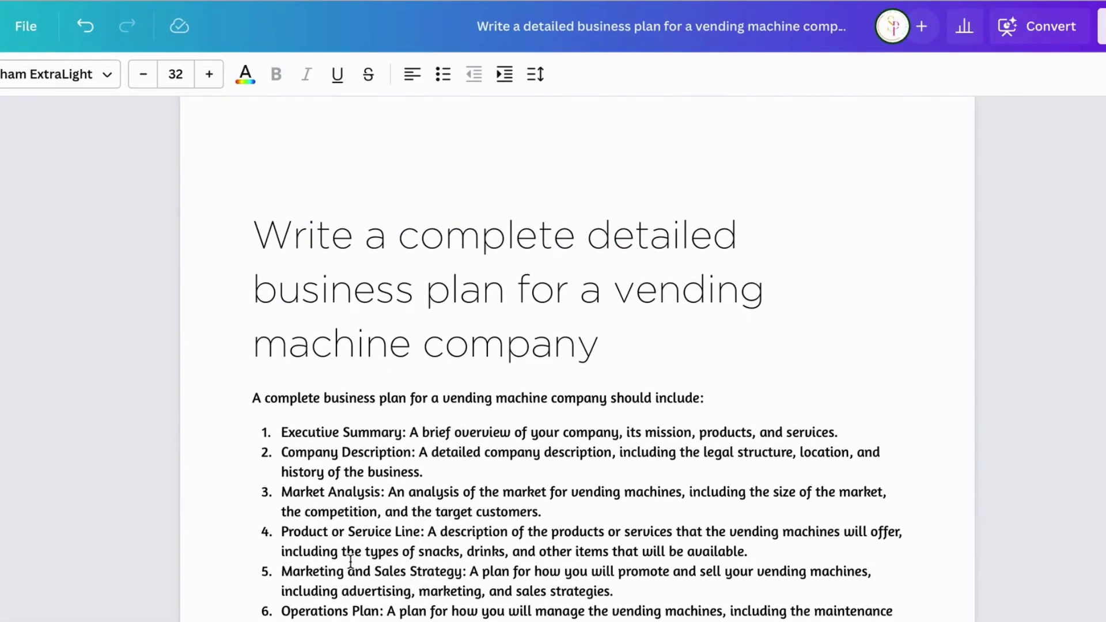
left_click_drag(280, 435, 859, 429)
key("ctrl+c")
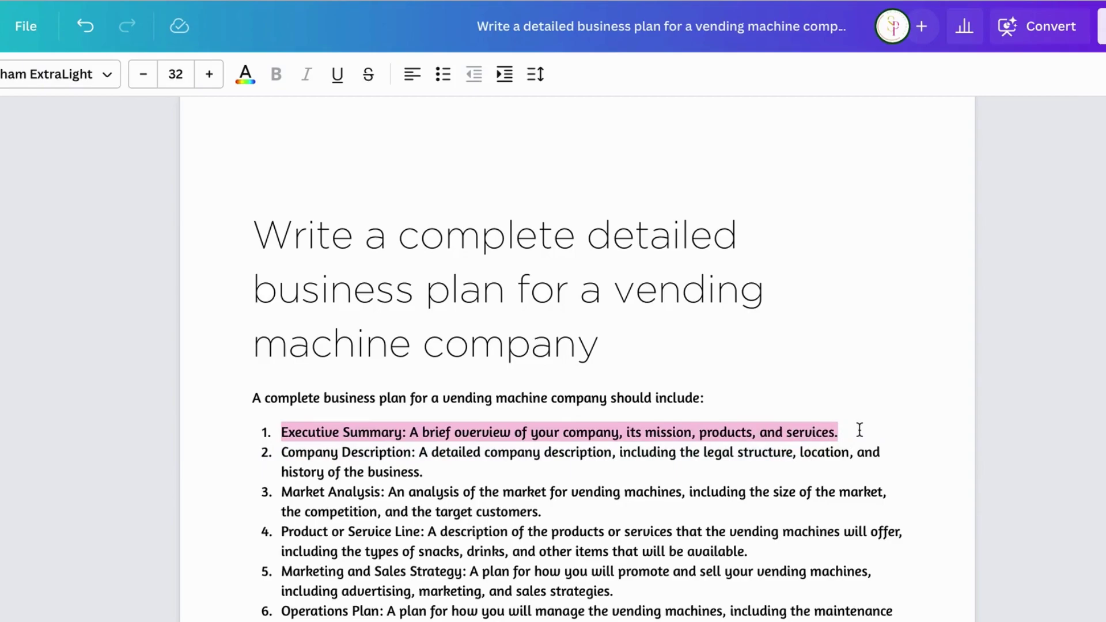
scroll(859, 430, "up", 3)
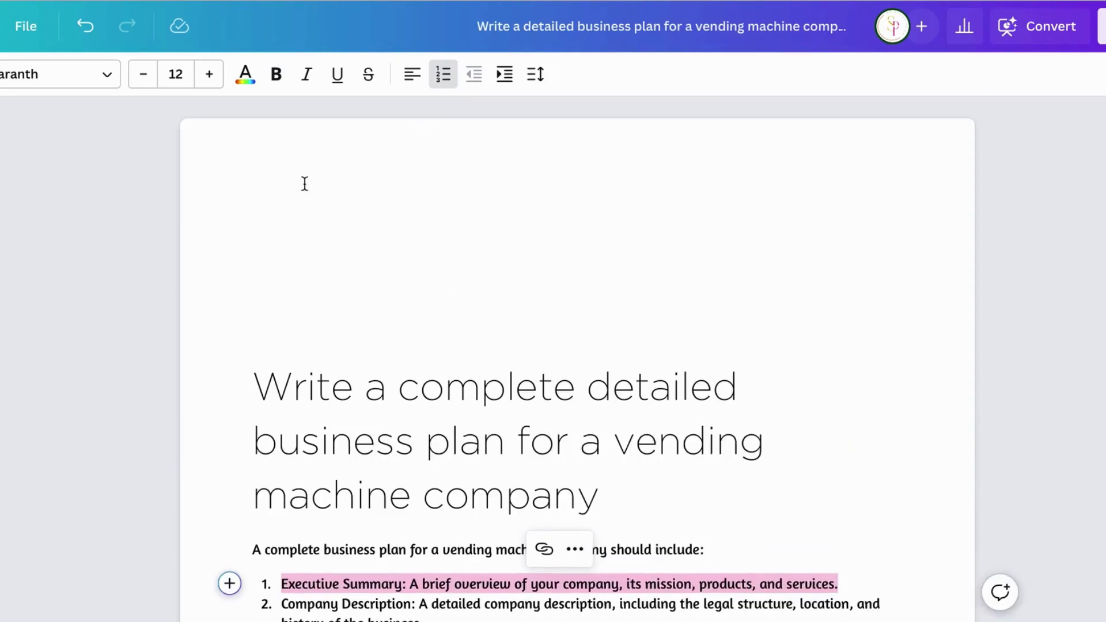
left_click(282, 196)
left_click(229, 219)
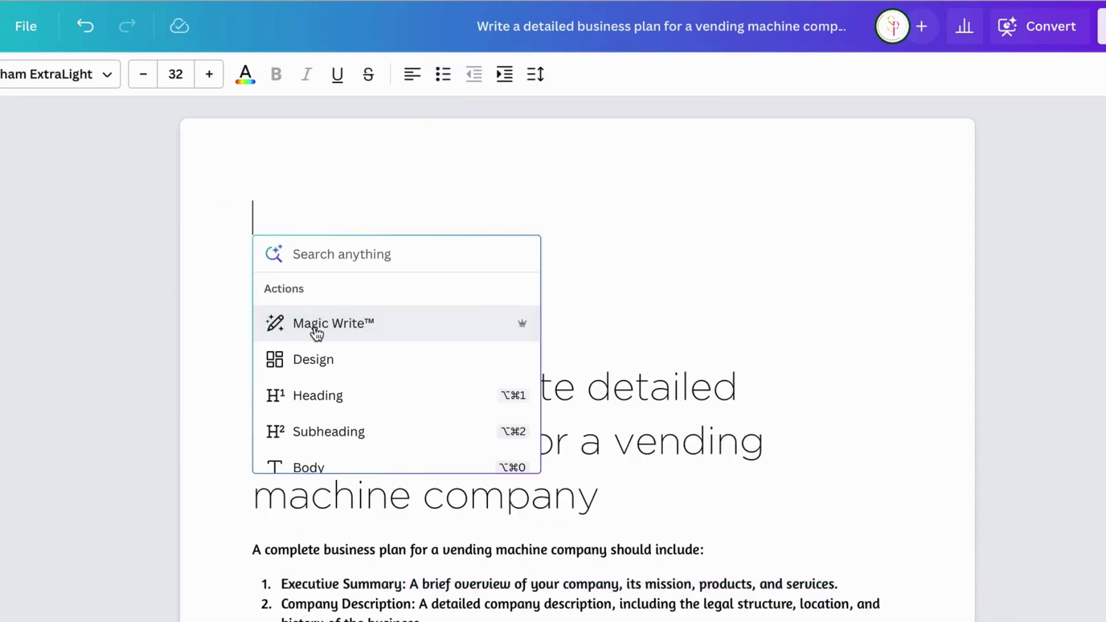
left_click(313, 327)
key("ctrl+v")
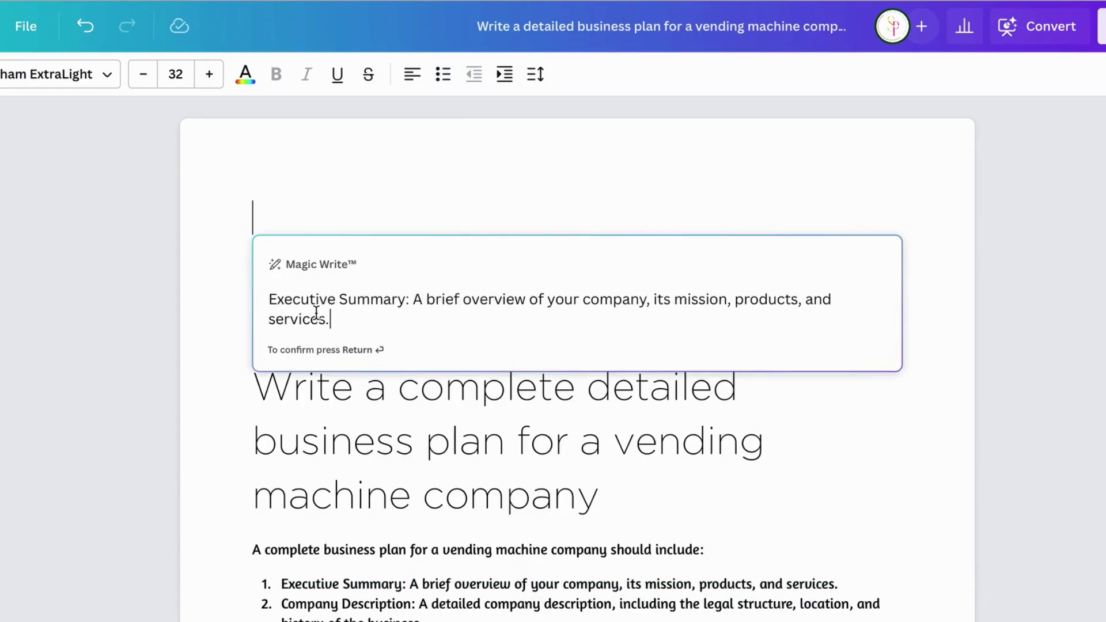
Reword the start of the prompt to "Write an Executive Summary with", removing the colon before "A brief overview"
left_click(270, 297)
type("Write a")
key("BackSpace")
type("n")
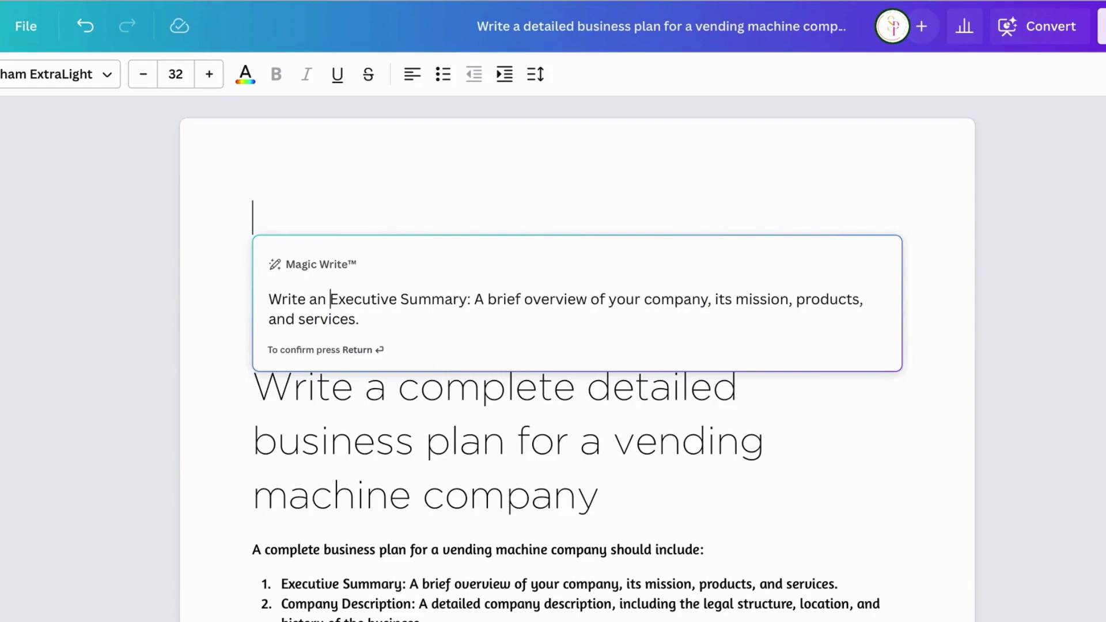
left_click(466, 299)
type("with")
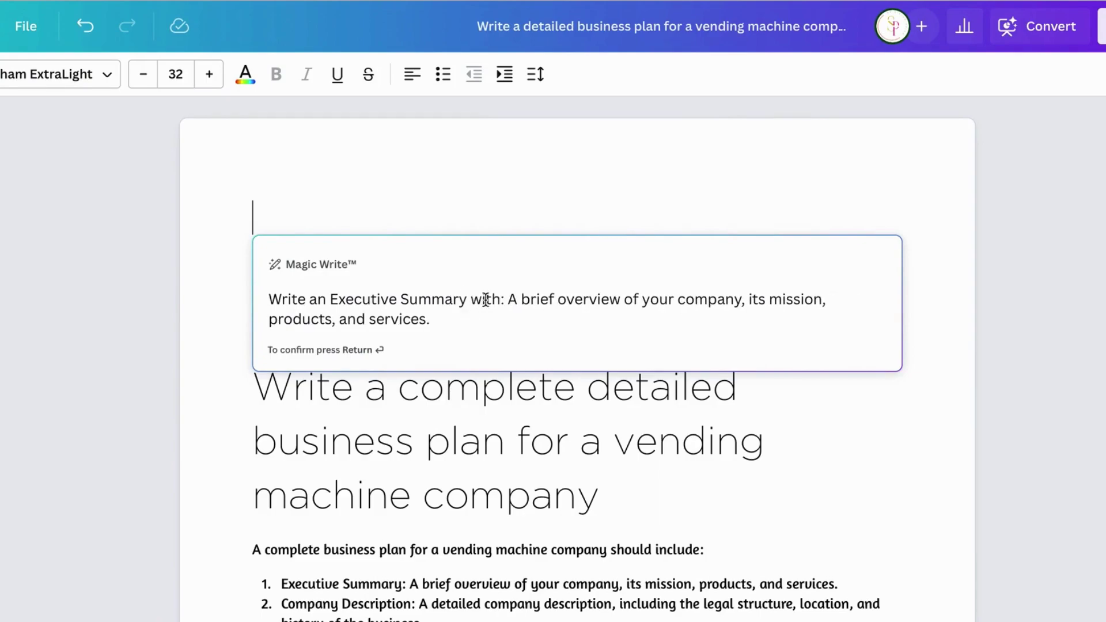
left_click(503, 299)
key("BackSpace")
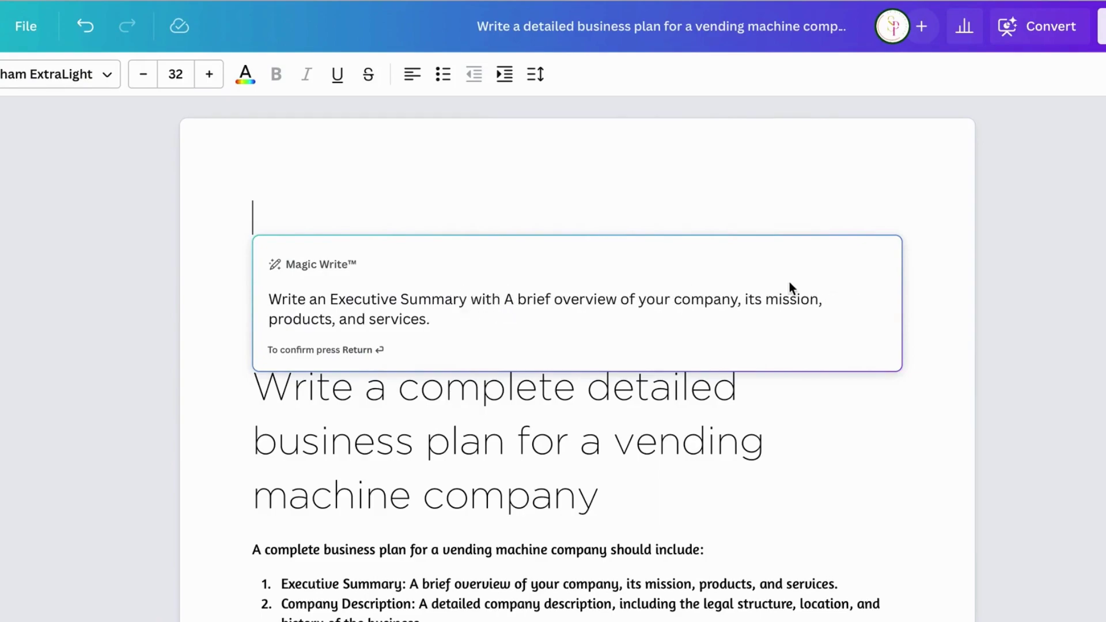
Add "for a vending machine company" and a "500 word" length to the prompt, and generate the executive summary
left_click(465, 299)
type("for a b")
key("BackSpace")
type("vending machine company")
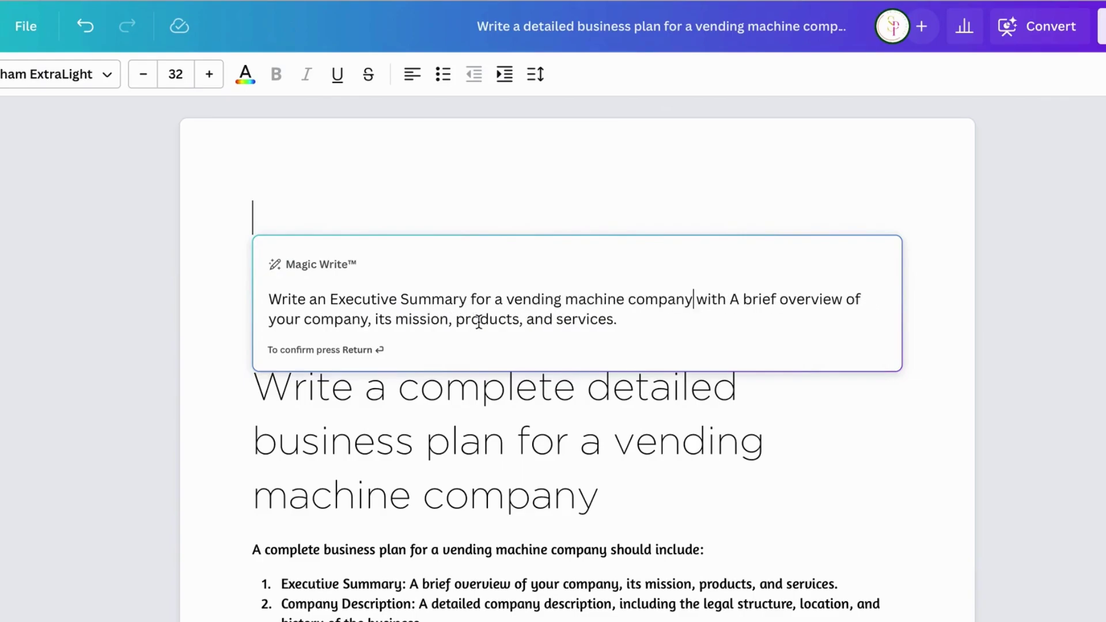
left_click(647, 317)
left_click(331, 298)
type("500 word")
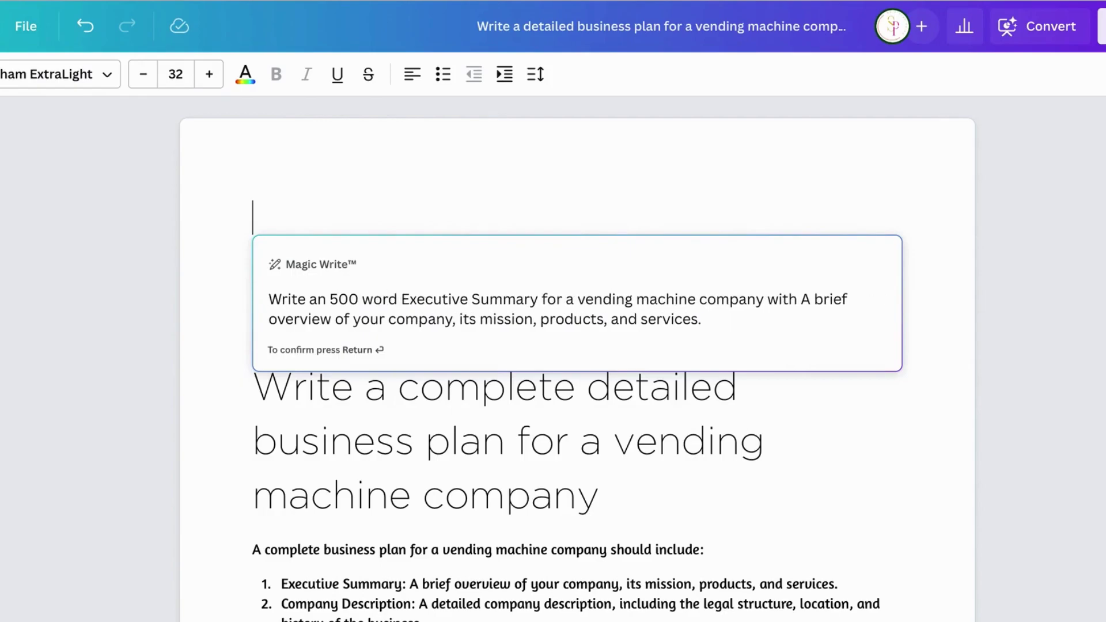
key("Return")
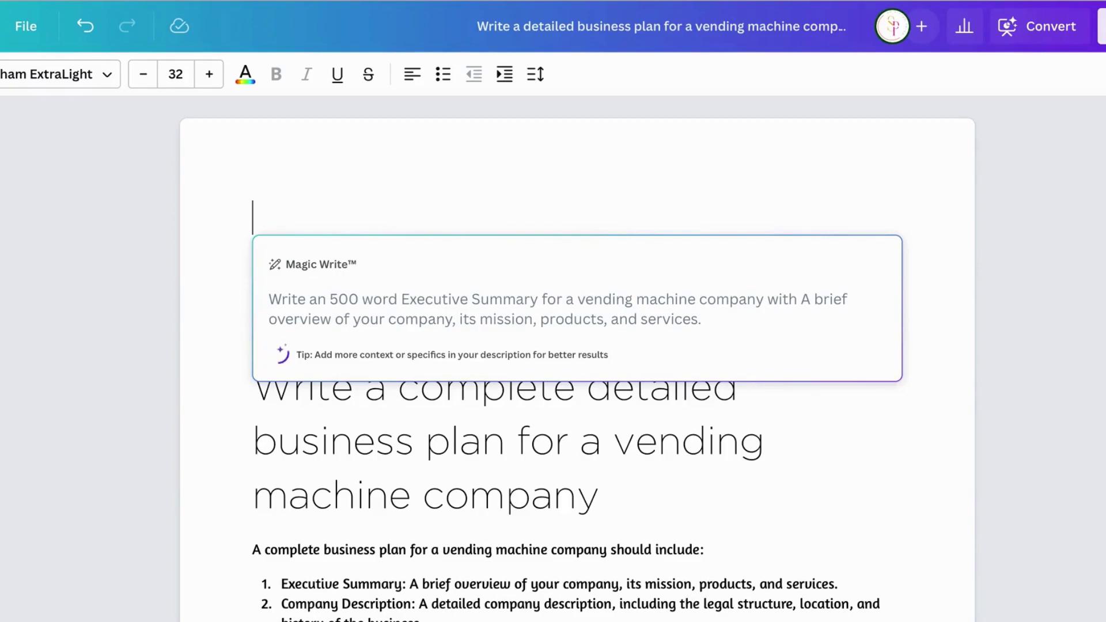
Review the generated executive summary paragraphs and compare them with the numbered business plan outline below
scroll(428, 401, "down", 3)
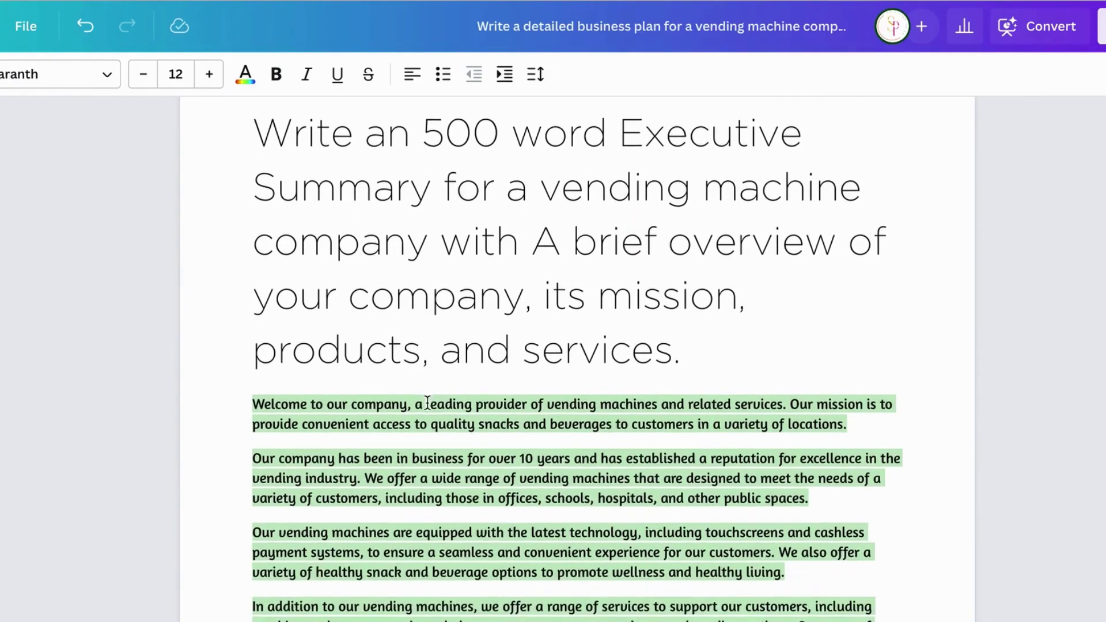
scroll(427, 402, "down", 3)
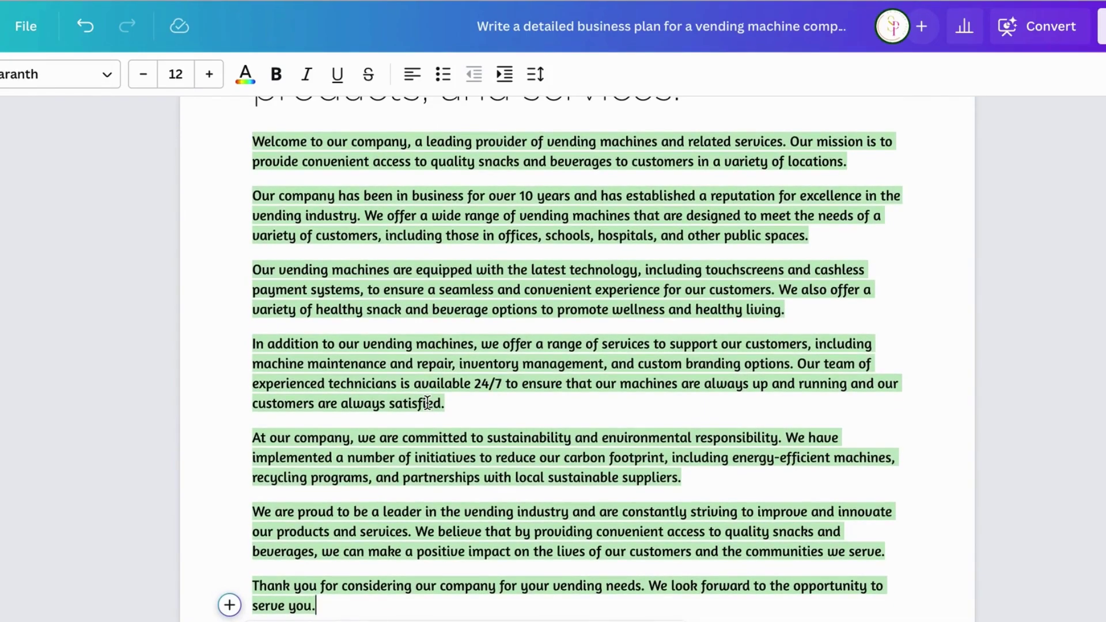
left_click(428, 402)
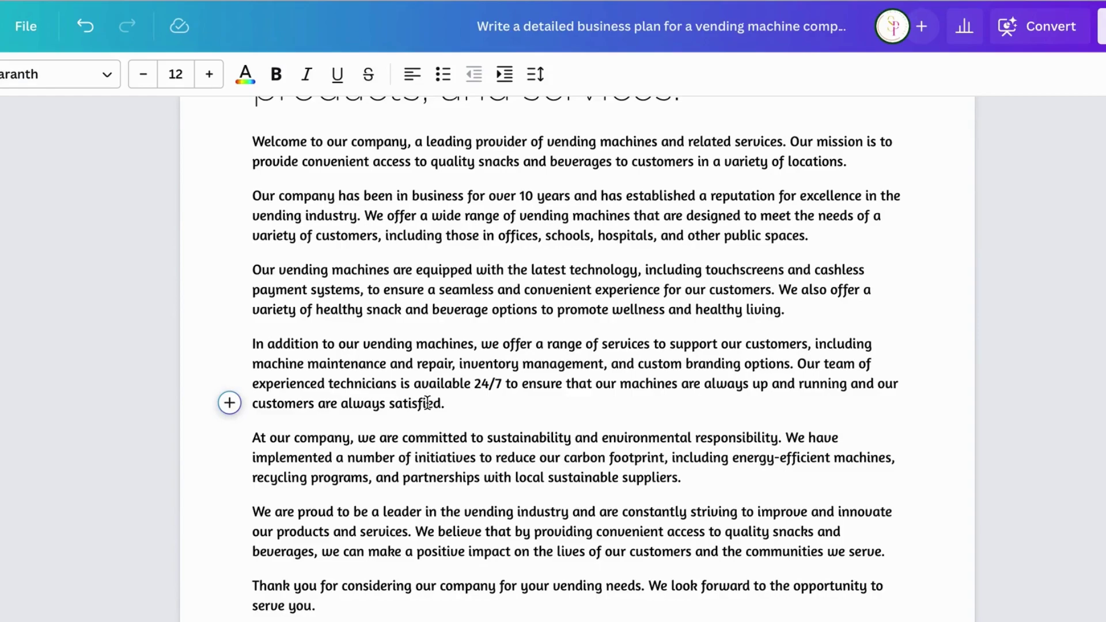
scroll(427, 402, "up", 2)
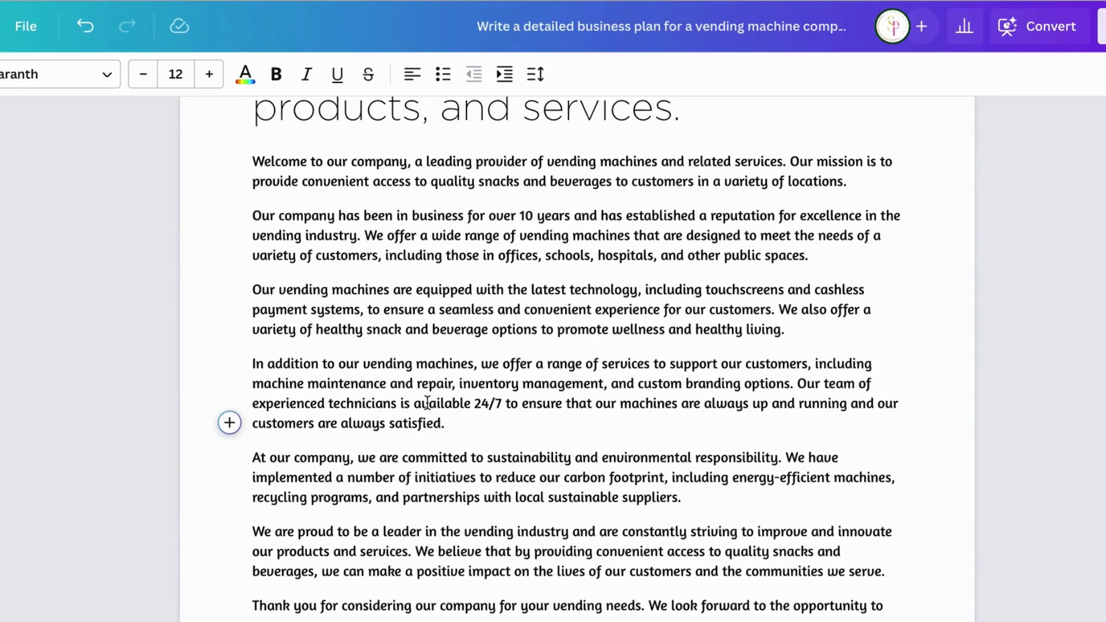
scroll(427, 402, "down", 15)
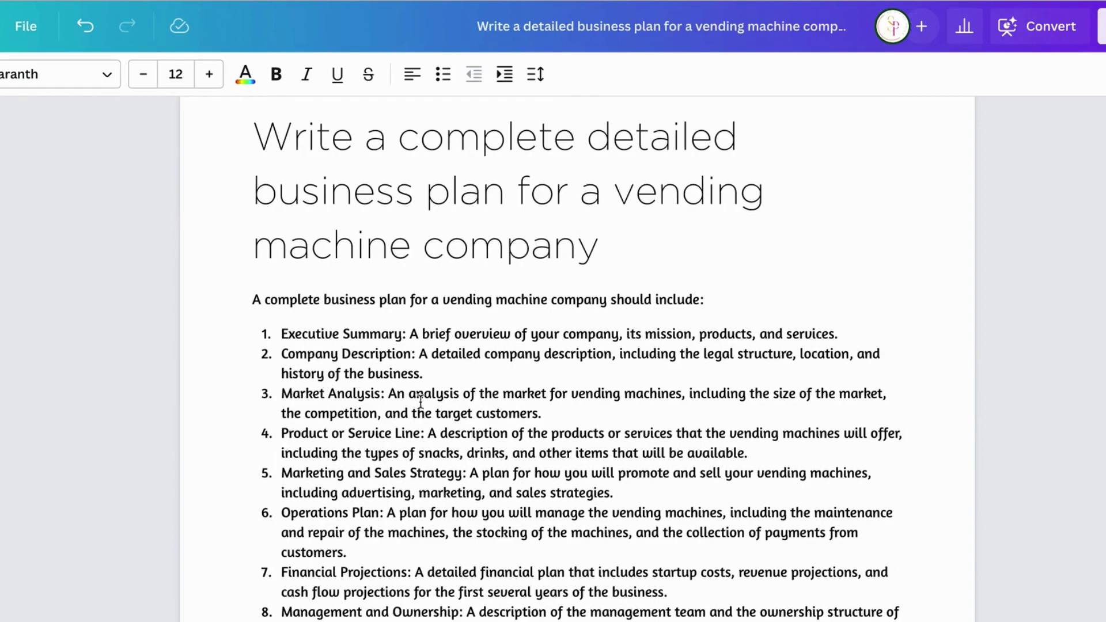
scroll(301, 464, "down", 6)
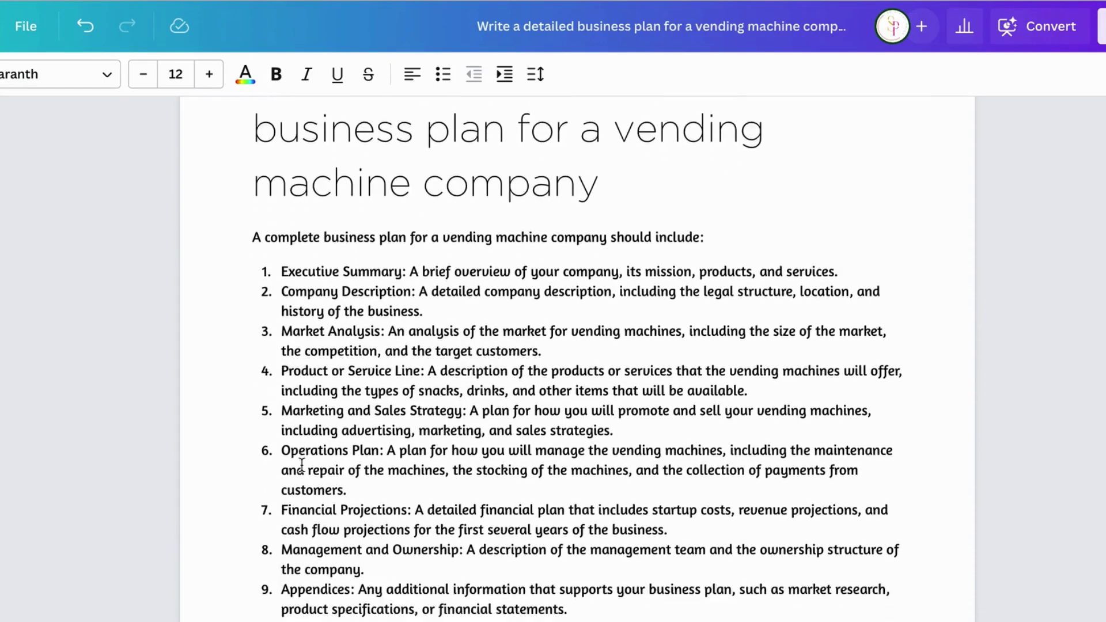
scroll(302, 464, "up", 8)
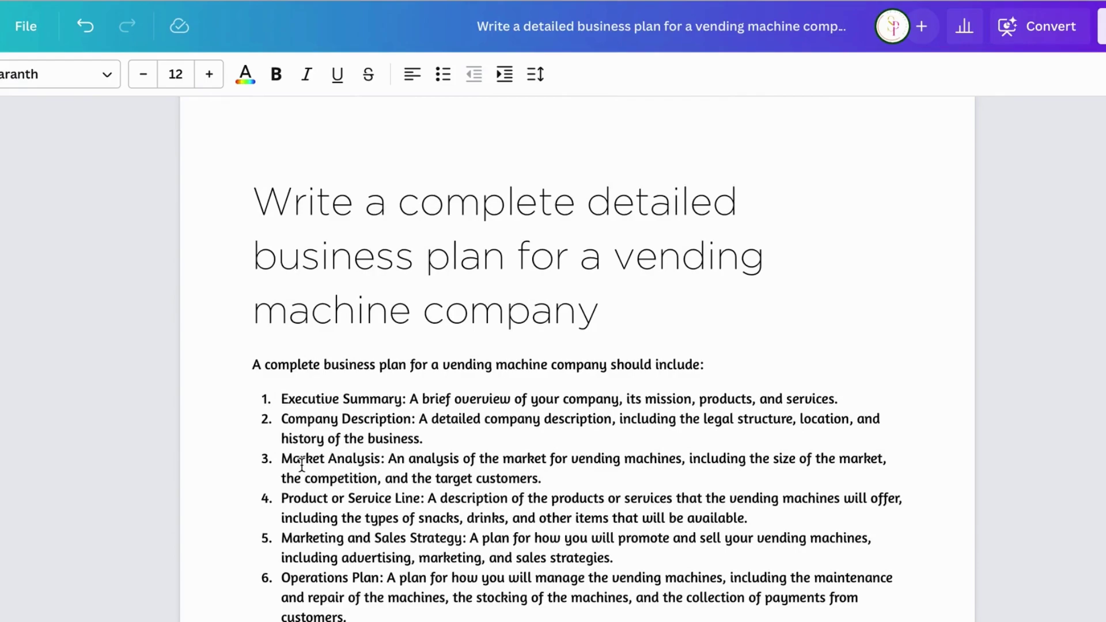
scroll(302, 464, "up", 12)
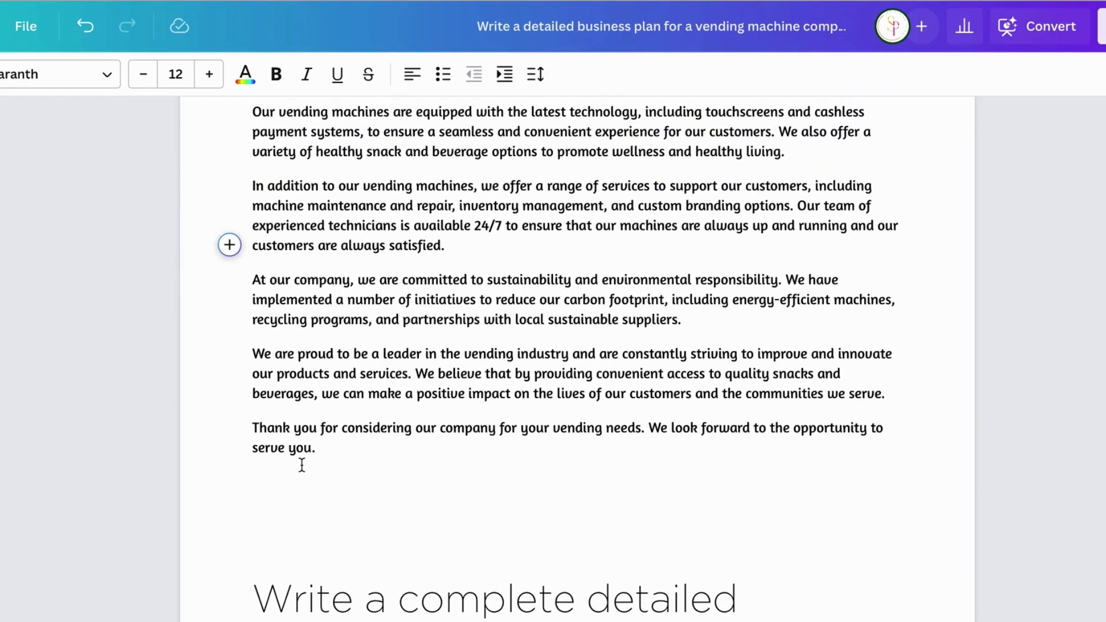
scroll(301, 464, "up", 3)
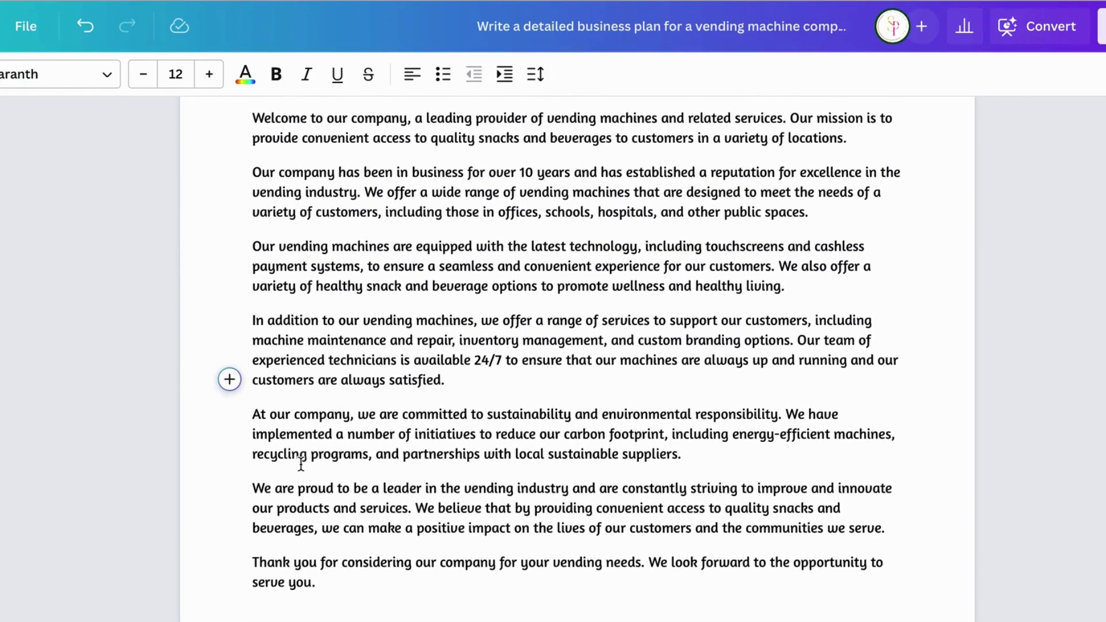
scroll(301, 464, "up", 3)
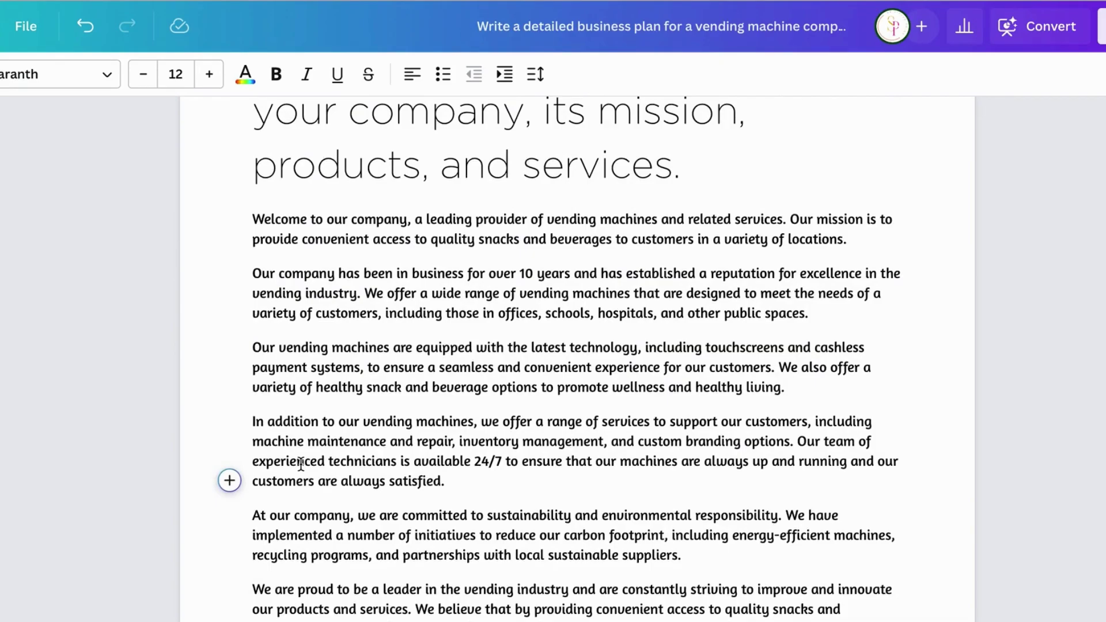
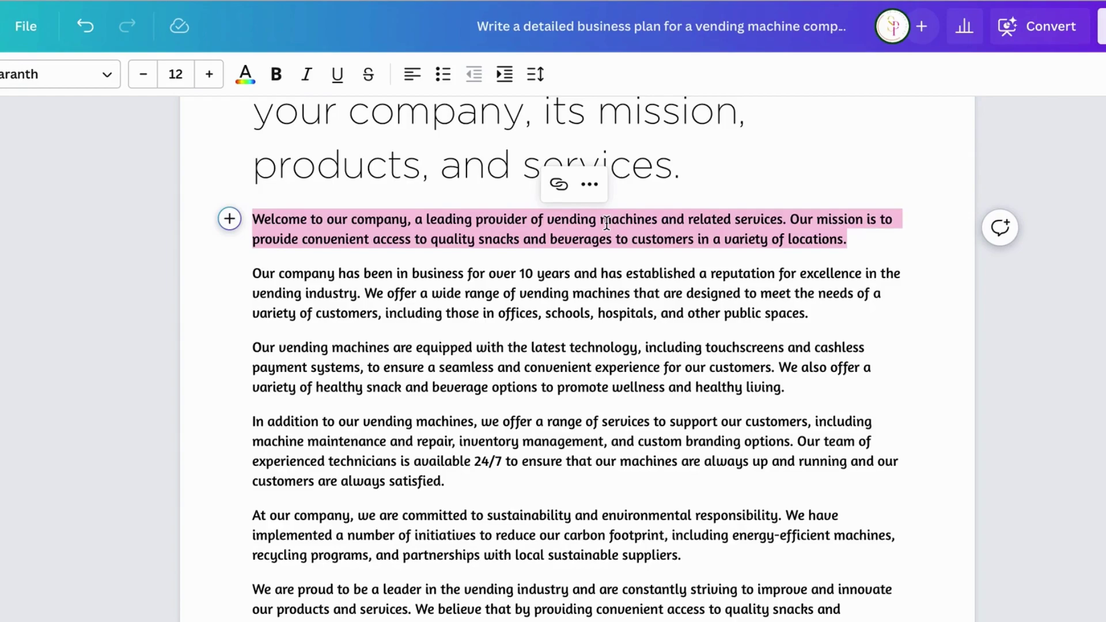
Replace "our company" with "ABC Vending" in the executive summary's opening sentence
left_click(416, 239)
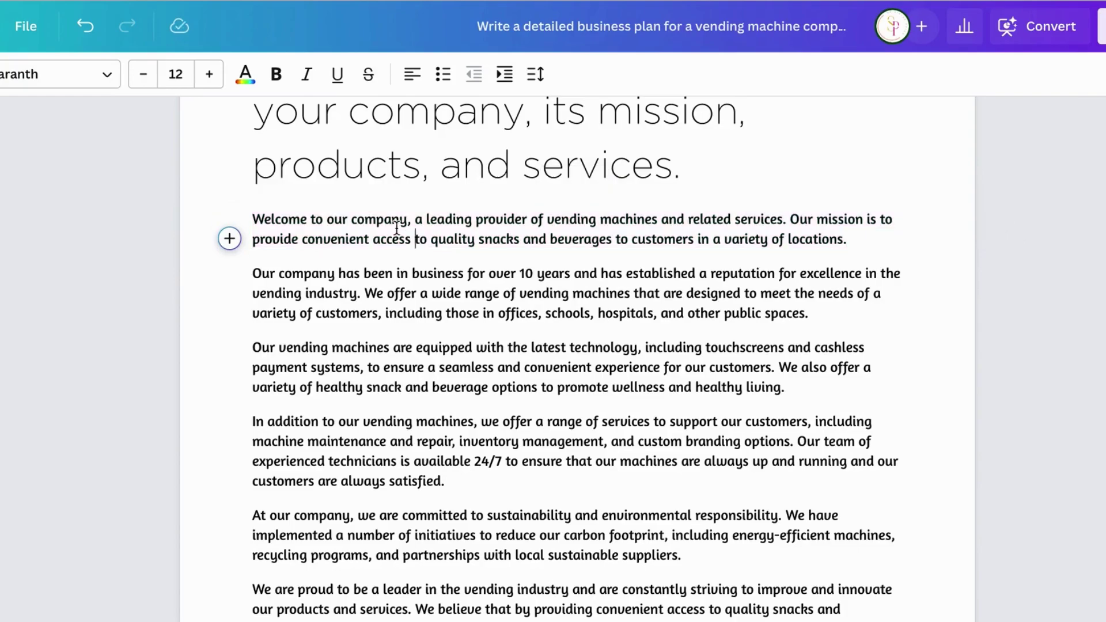
left_click_drag(407, 219, 353, 221)
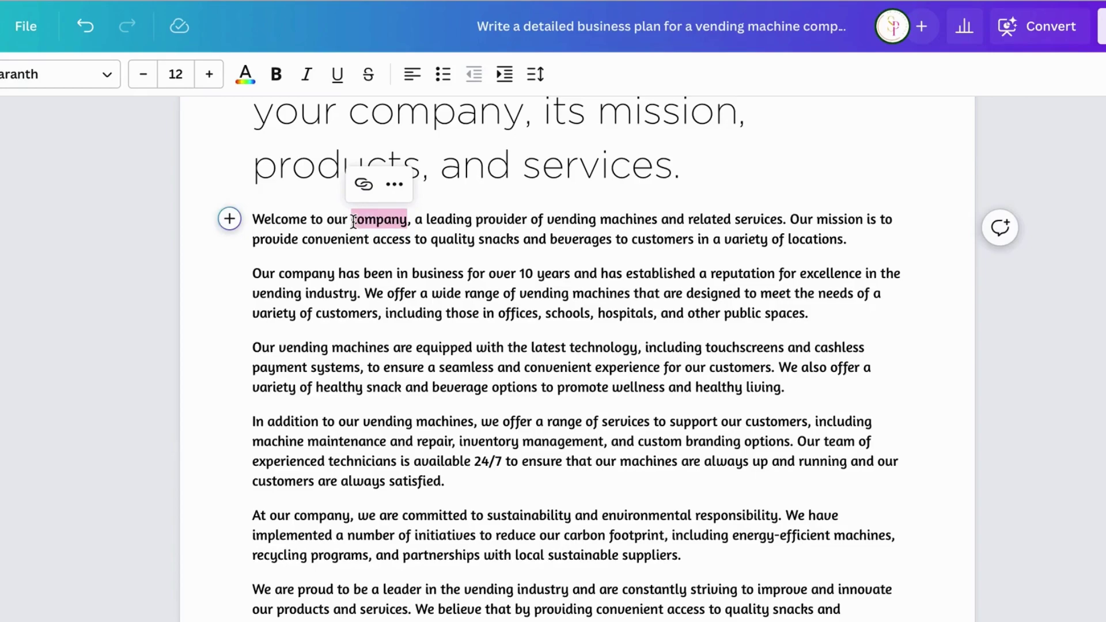
type("ABC ")
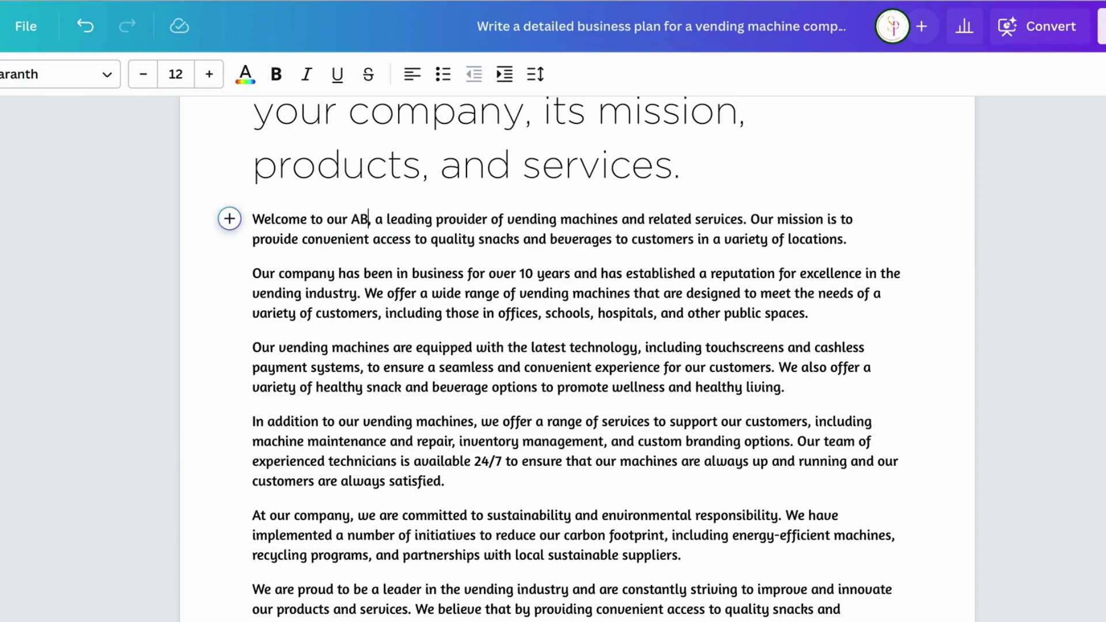
type("VEN")
key("BackSpace")
key("BackSpace")
type("edning")
left_click(399, 239)
left_click(349, 220)
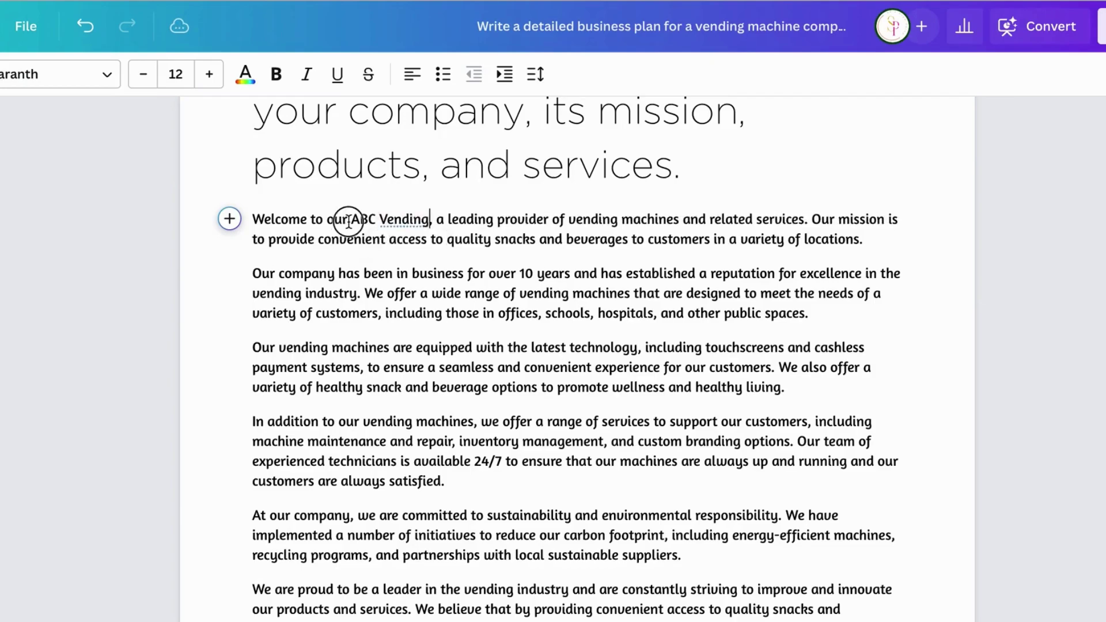
key("BackSpace")
key("BackSpace")
key("BackSpace")
key("BackSpace")
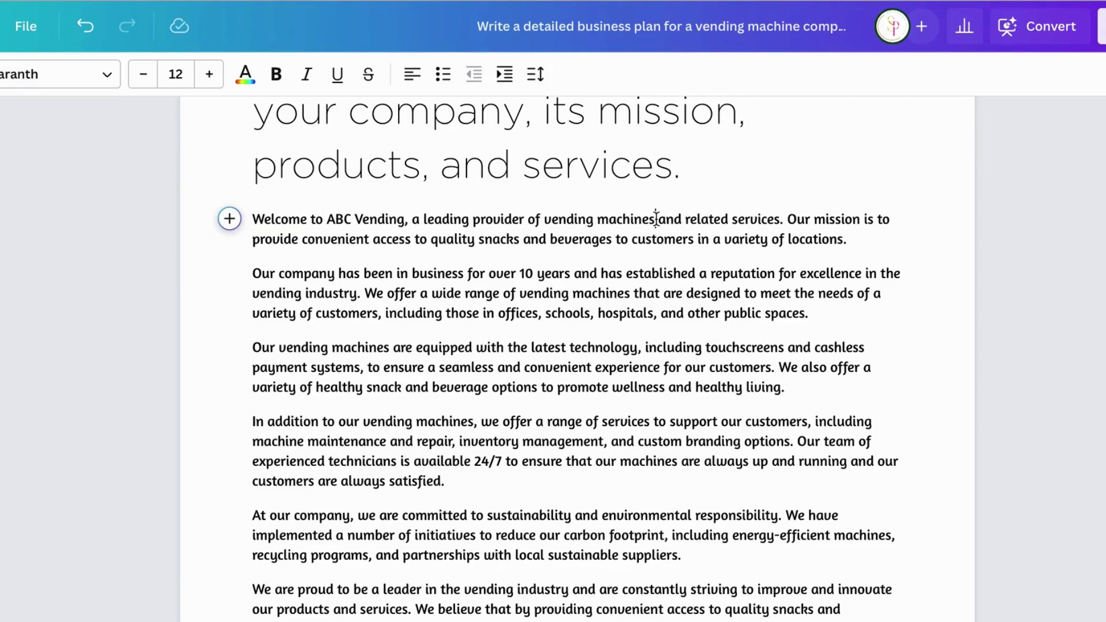
Delete "and related services" and the word "convenient" from the executive summary's opening paragraph
left_click_drag(657, 220, 779, 220)
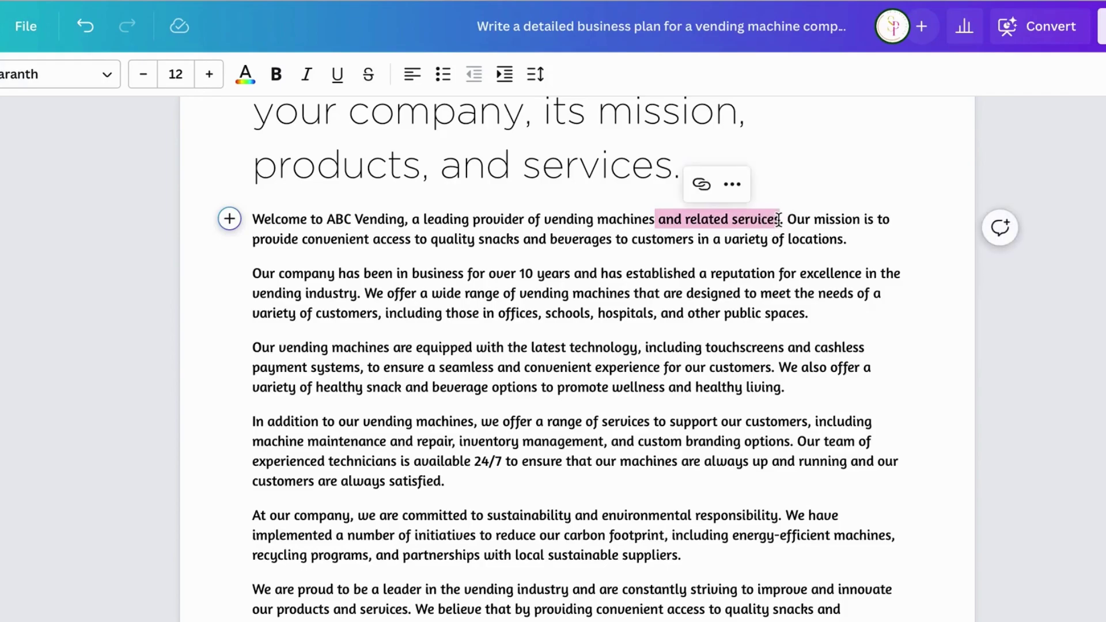
key("BackSpace")
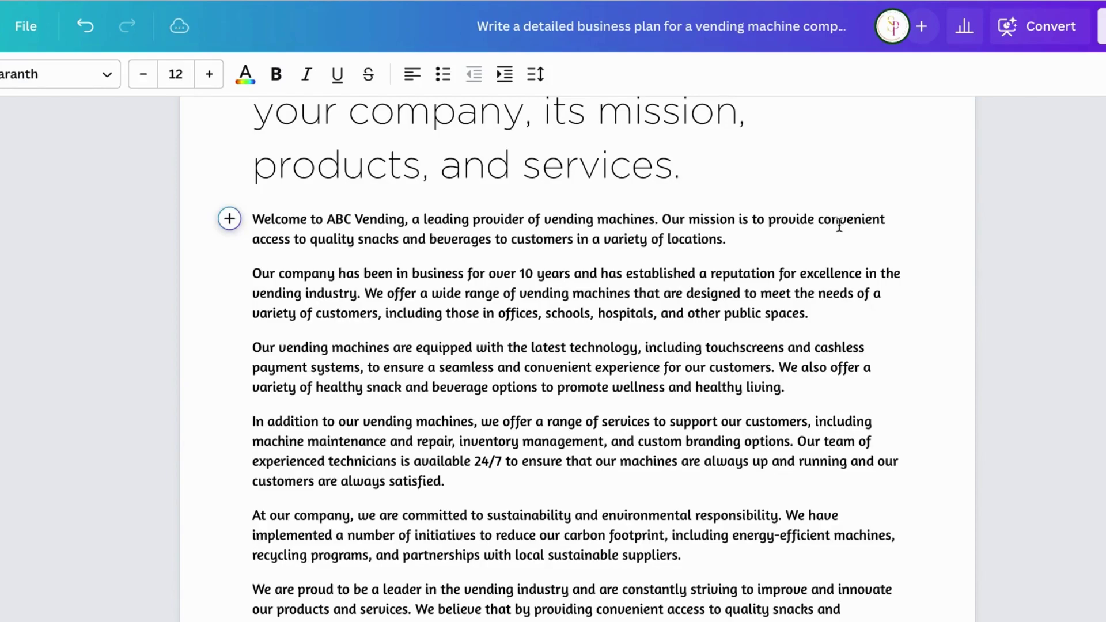
mouse_move(823, 219)
left_mouse_down()
mouse_move(894, 218)
mouse_move(822, 218)
left_mouse_up()
left_click(890, 220)
type("vegan")
key("BackSpace")
key("BackSpace")
key("BackSpace")
key("BackSpace")
key("BackSpace")
key("BackSpace")
Insert "vegan" before "snacks" and "healthy" before "beverages" in the mission sentence of the opening paragraph
left_click(296, 240)
type("vegan")
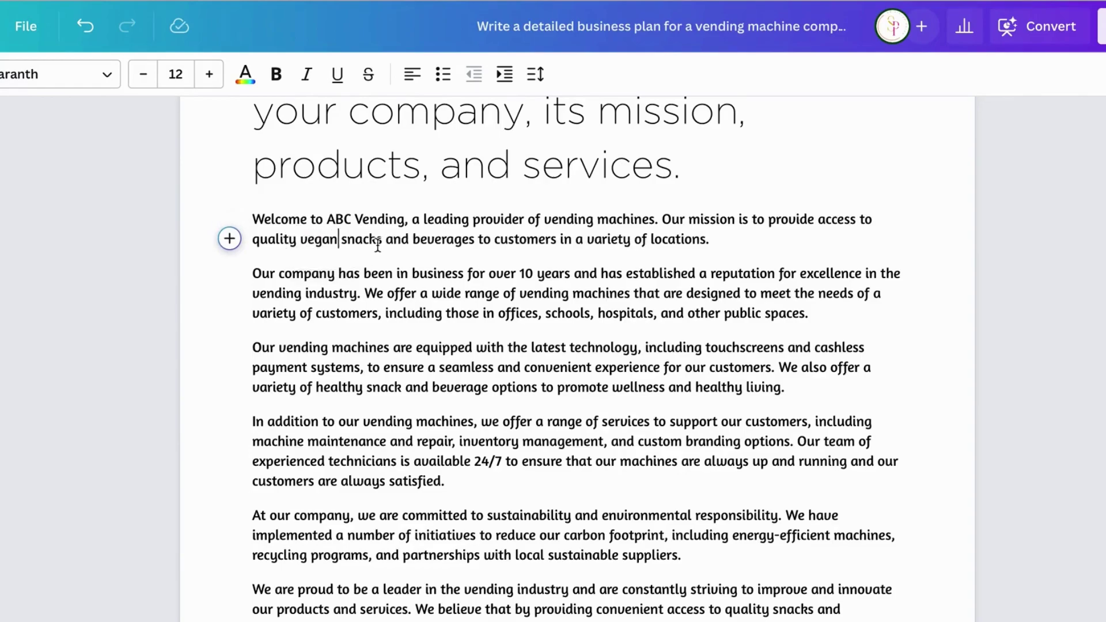
left_click(414, 239)
type("healthy")
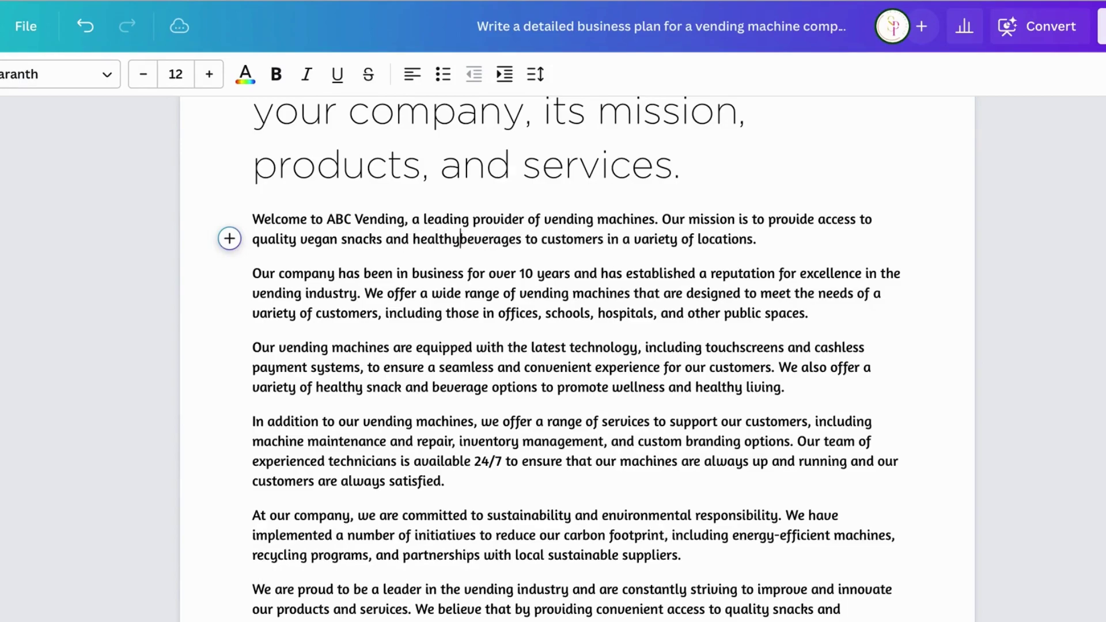
Review the edited opening paragraph against the overview and mission requirements in the executive summary heading
left_click(783, 237)
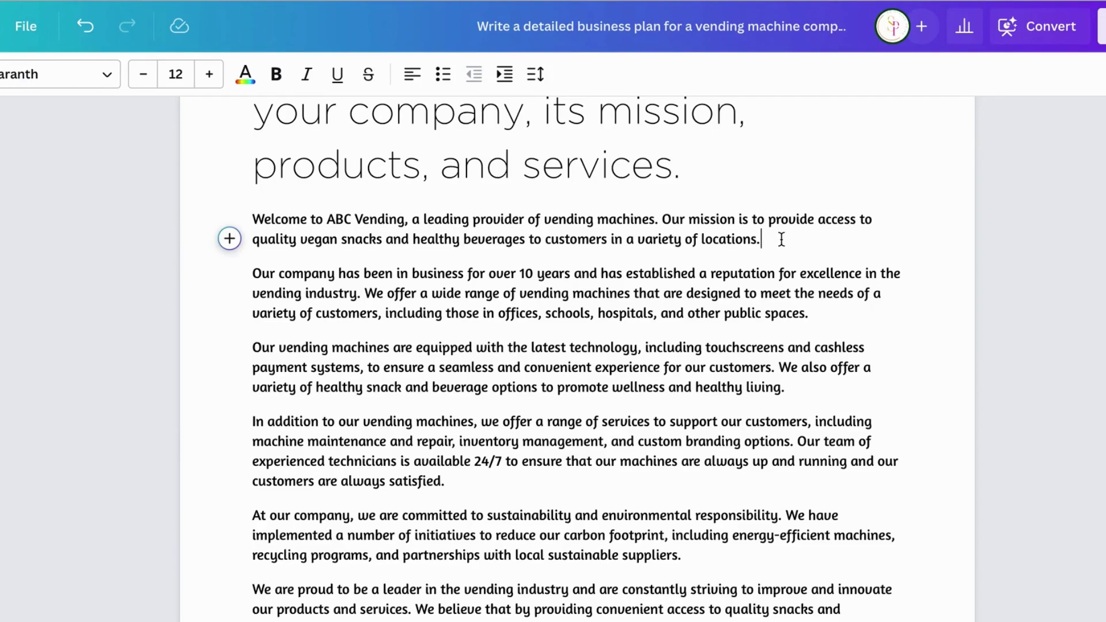
left_click_drag(781, 239, 249, 214)
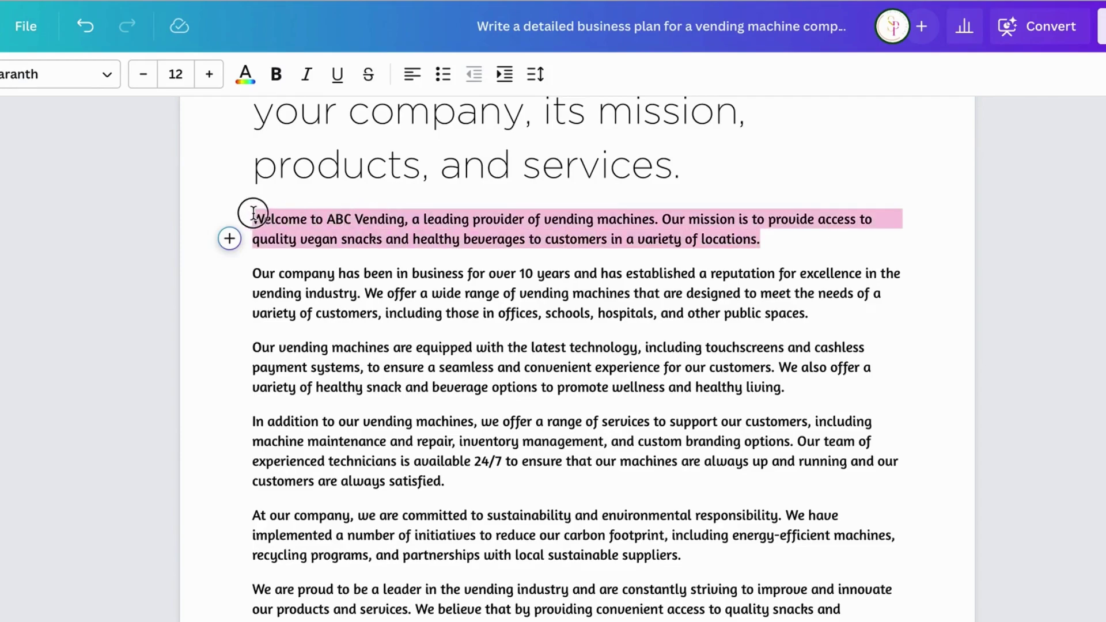
scroll(248, 215, "up", 2)
scroll(248, 215, "up", 2)
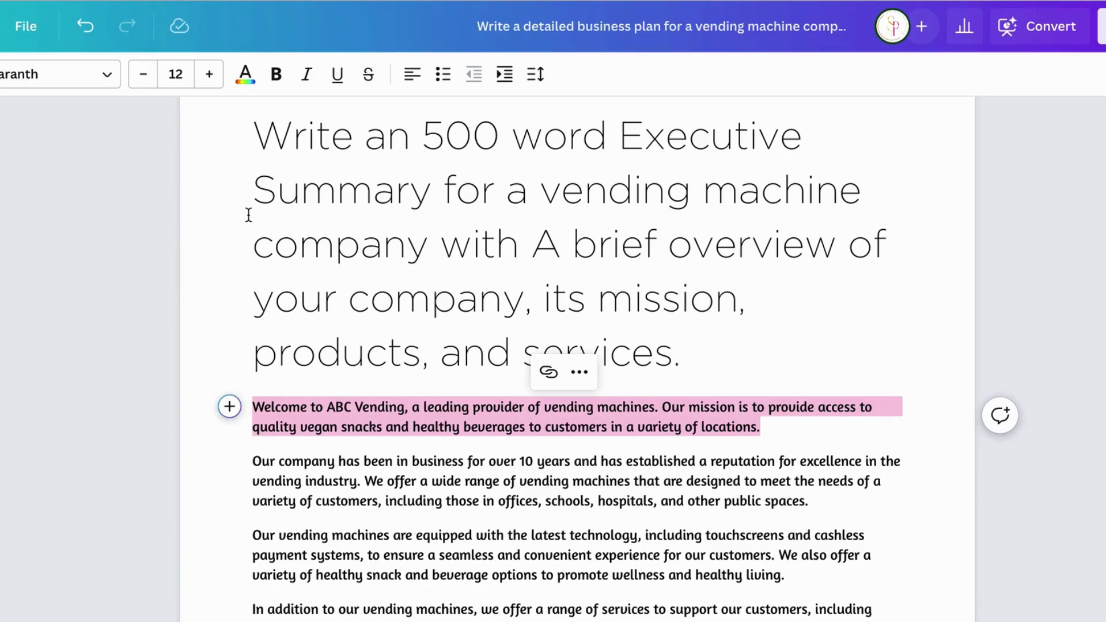
scroll(249, 215, "down", 4)
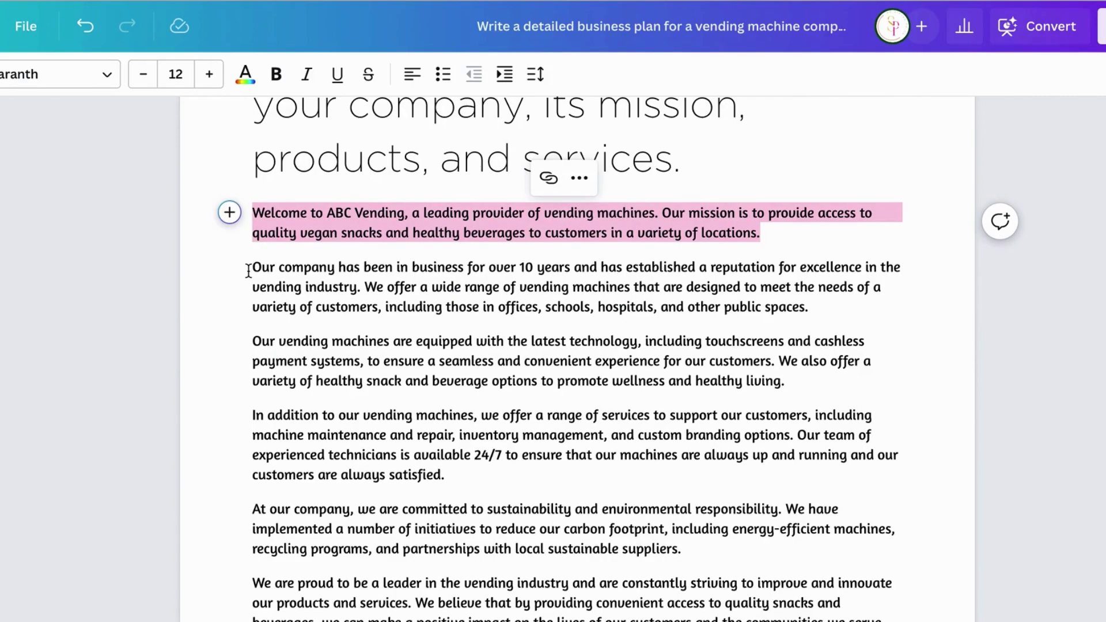
Change the years in business to 1 in the executive summary's second paragraph
left_click(248, 270)
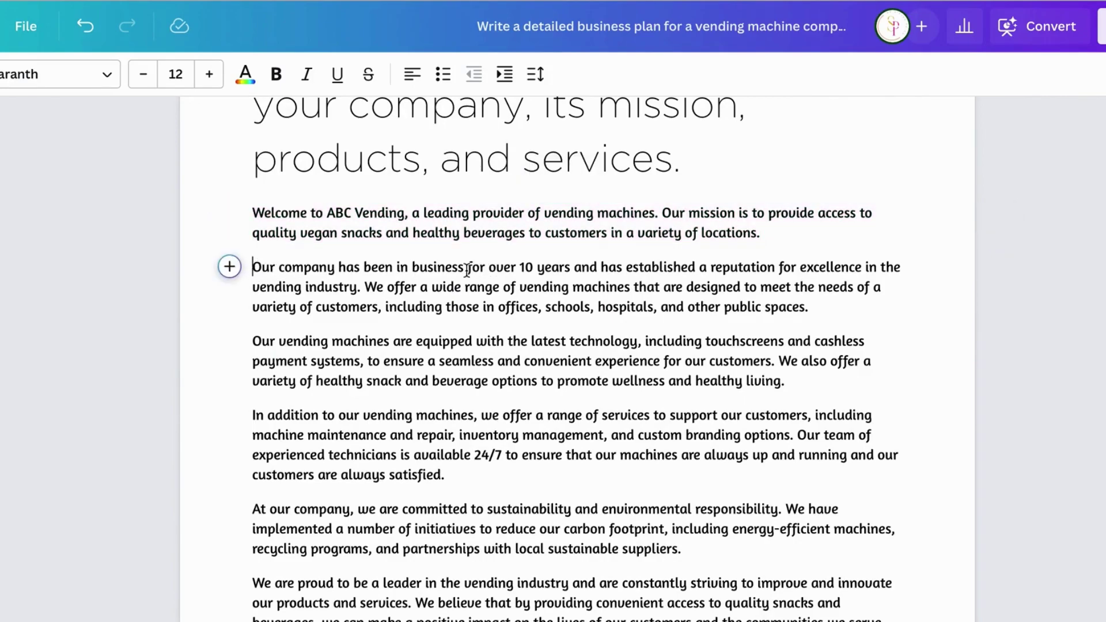
left_click(532, 268)
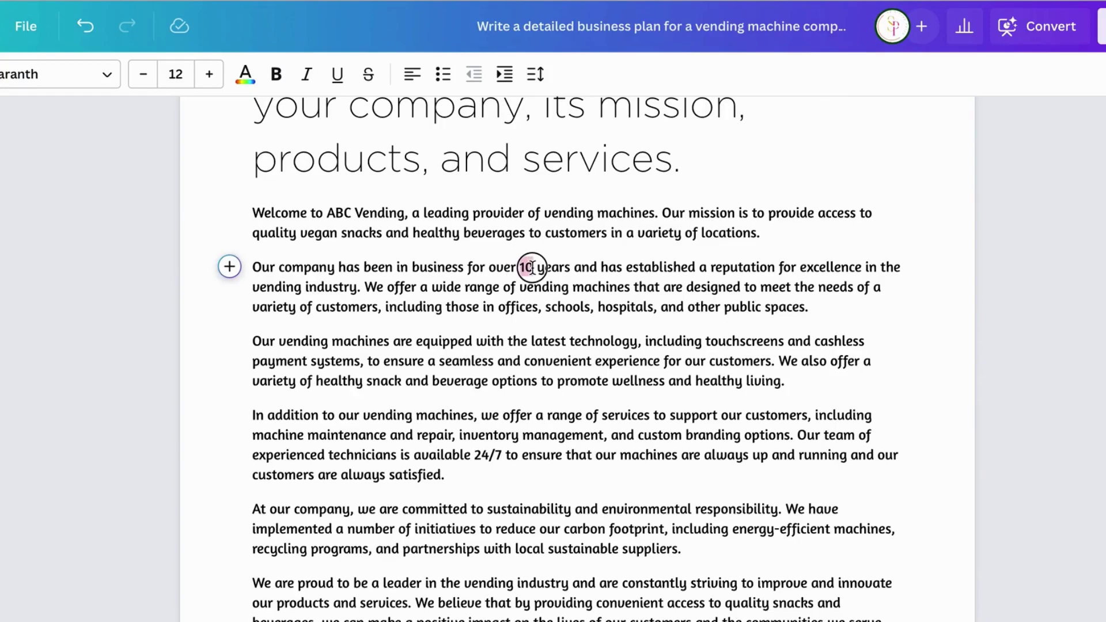
double_click(532, 268)
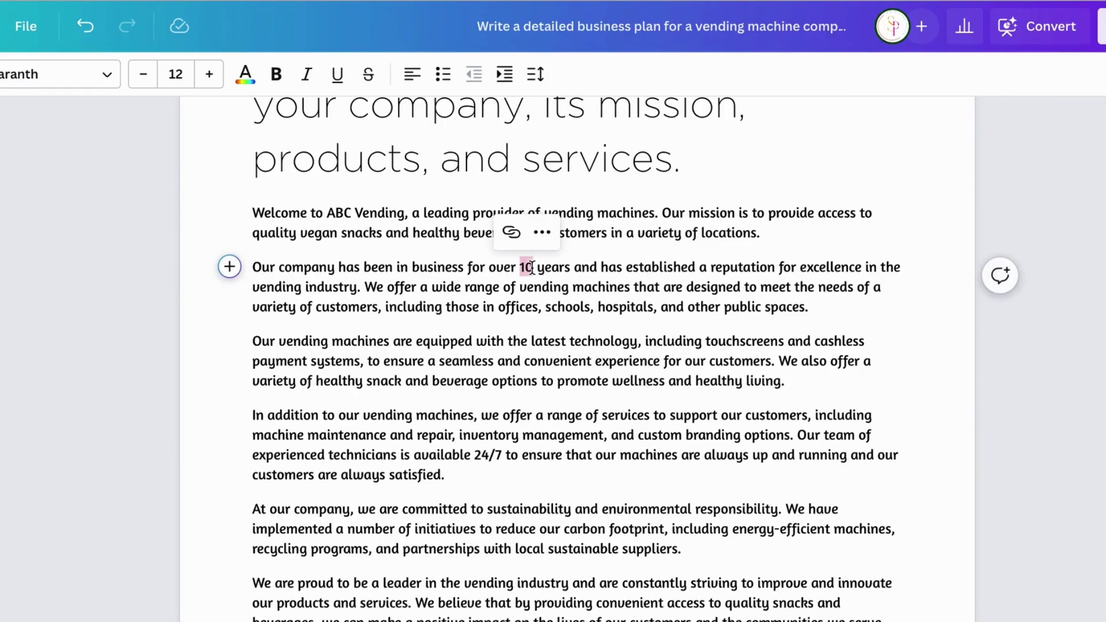
key("BackSpace")
type("1")
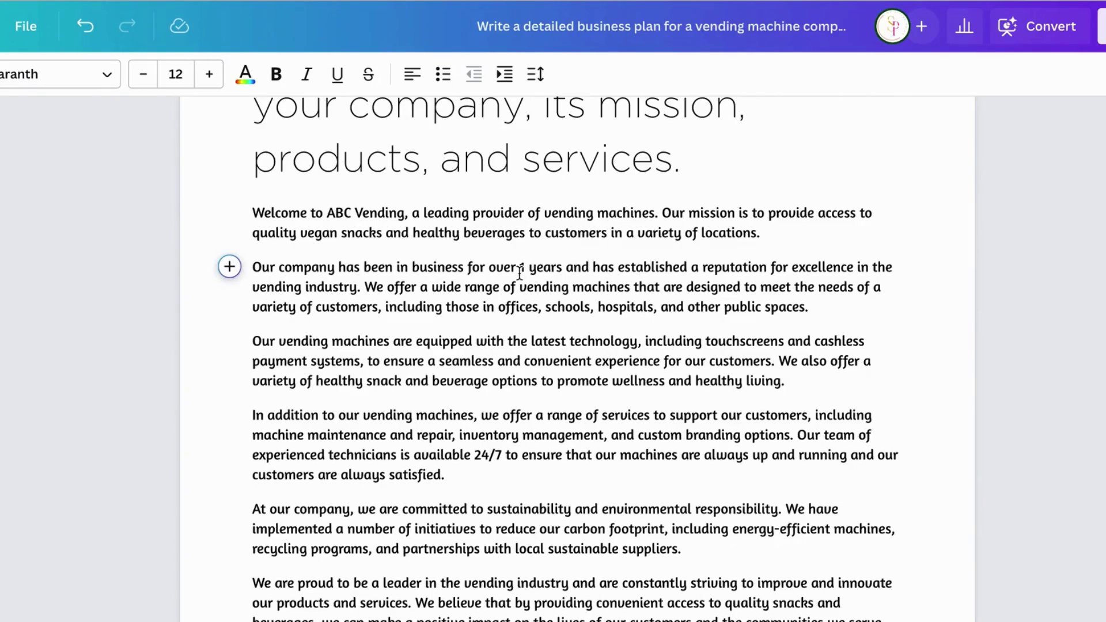
Review the company history and remaining executive summary paragraphs against the overview, mission, products and services named in the heading
left_click_drag(257, 268, 399, 278)
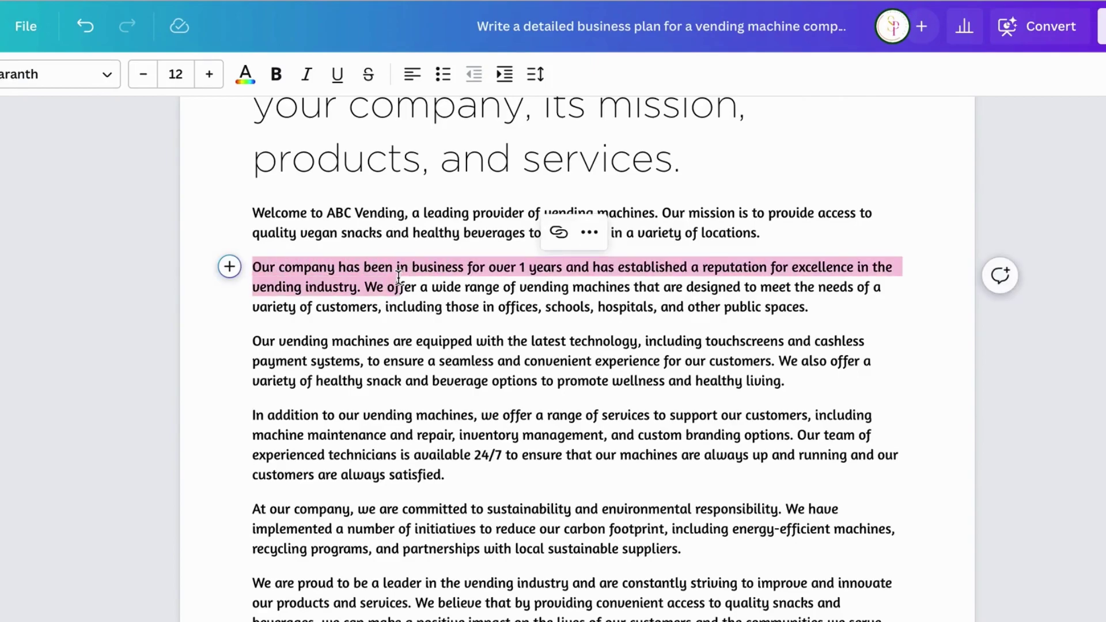
scroll(399, 278, "down", 1)
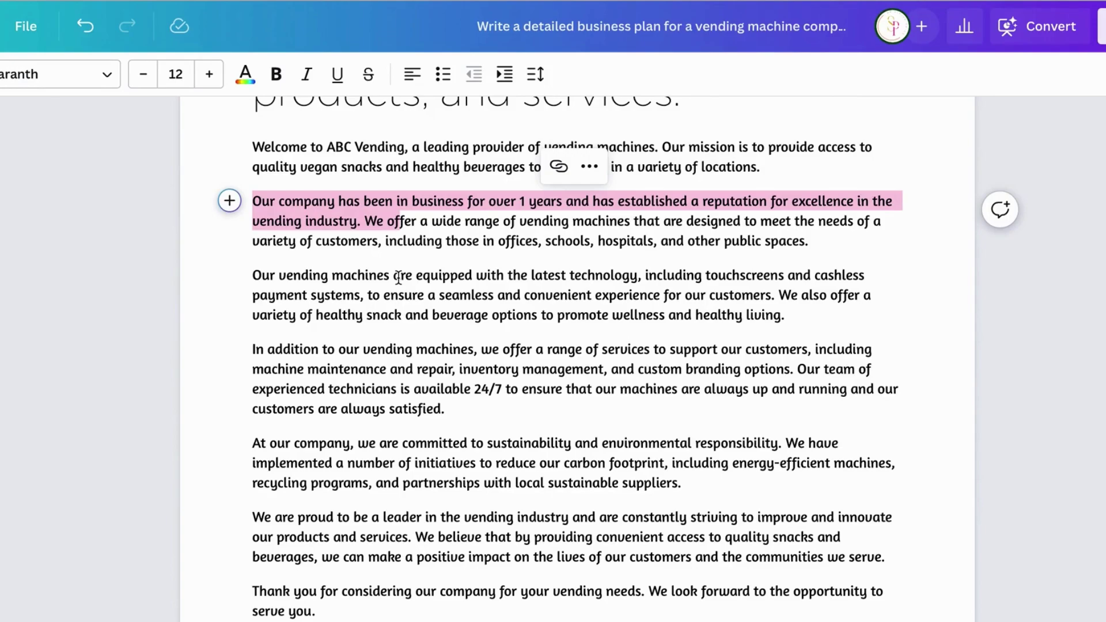
left_click(398, 278)
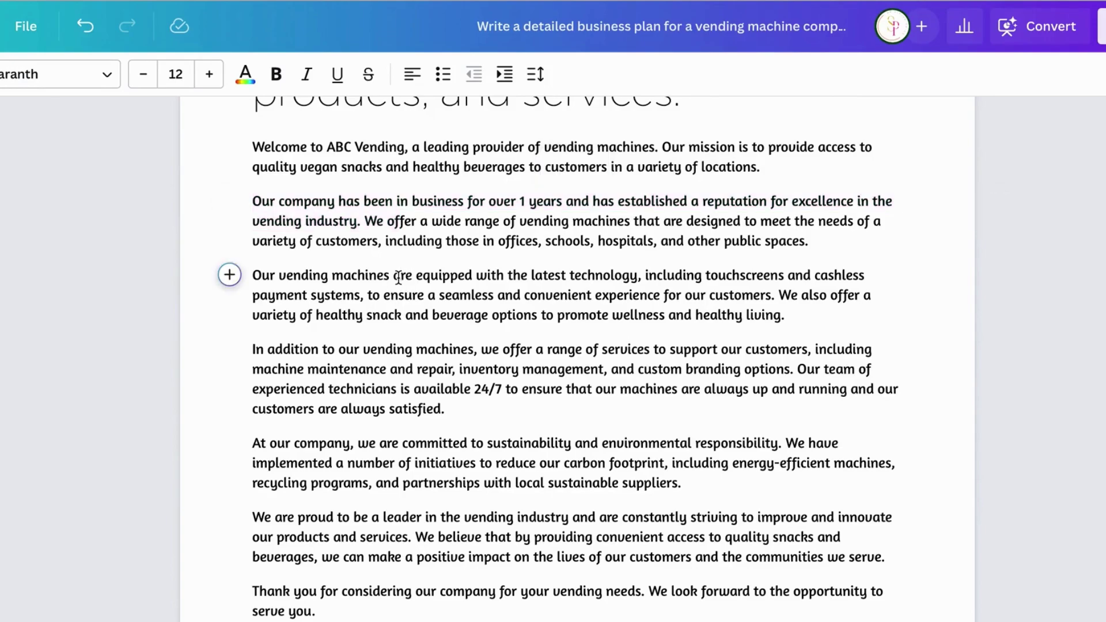
scroll(398, 278, "up", 1)
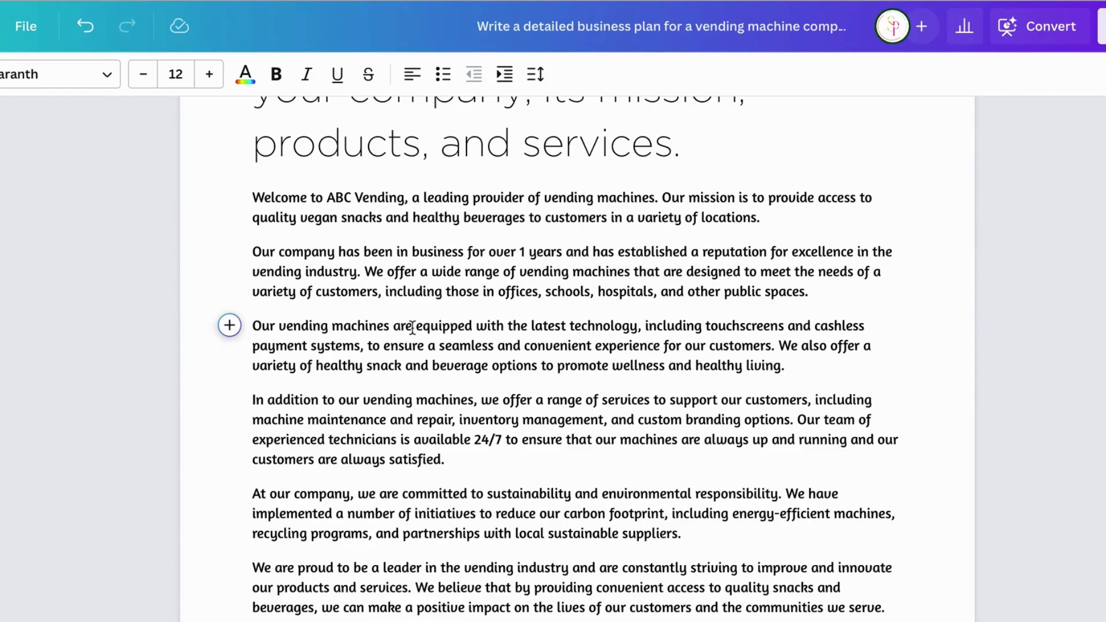
scroll(412, 327, "up", 3)
scroll(413, 327, "up", 1)
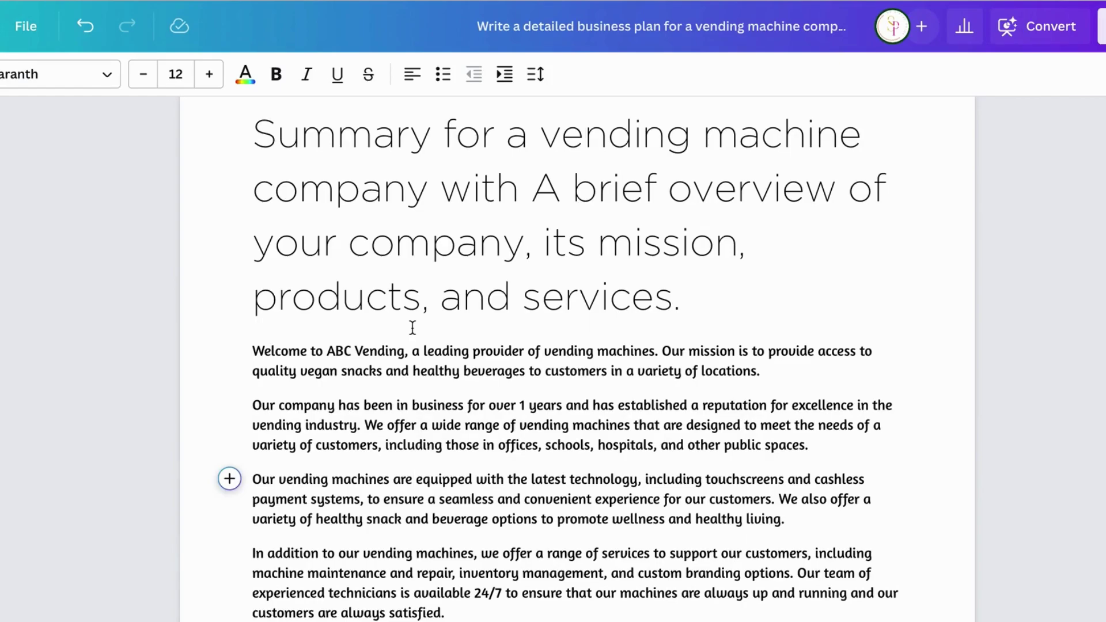
scroll(413, 327, "up", 3)
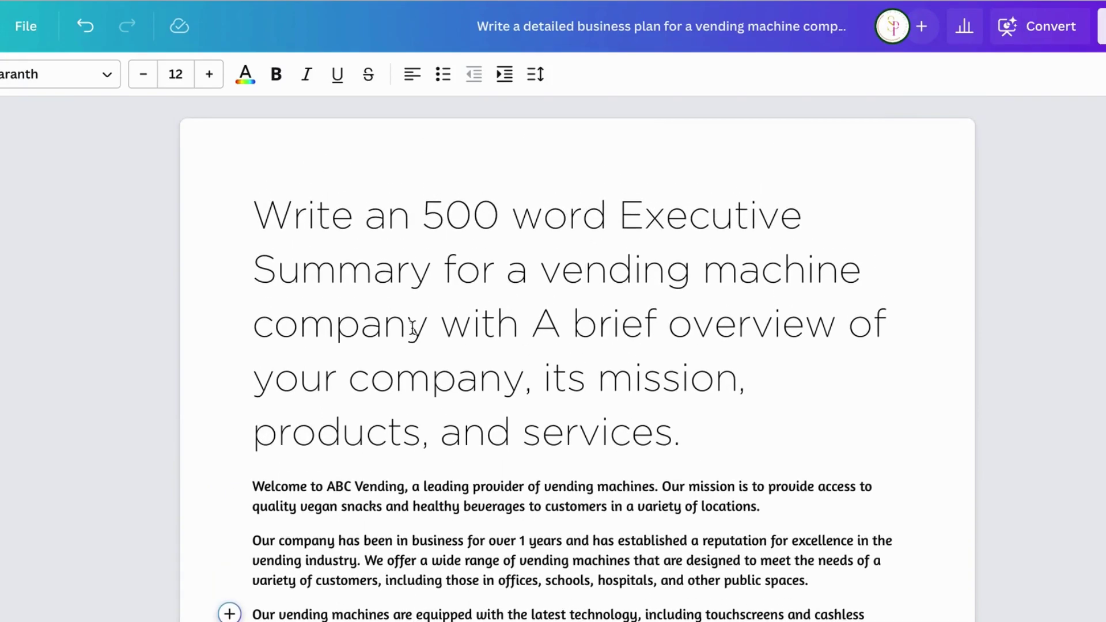
scroll(413, 327, "down", 2)
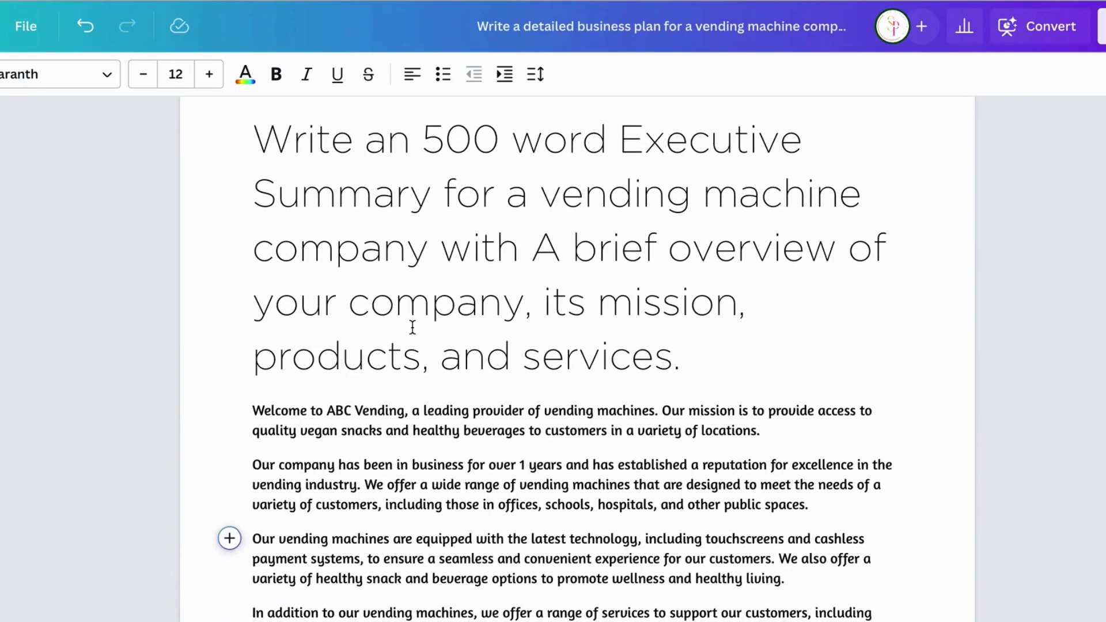